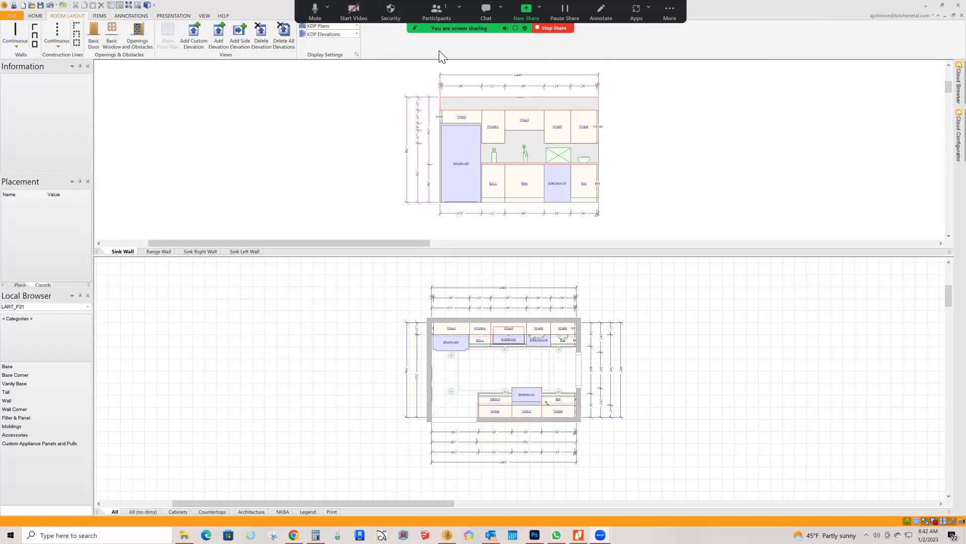
- Enlarge the Sink Wall elevation view above the floor plan and fit the whole elevation with its dimensions in it
click(461, 11)
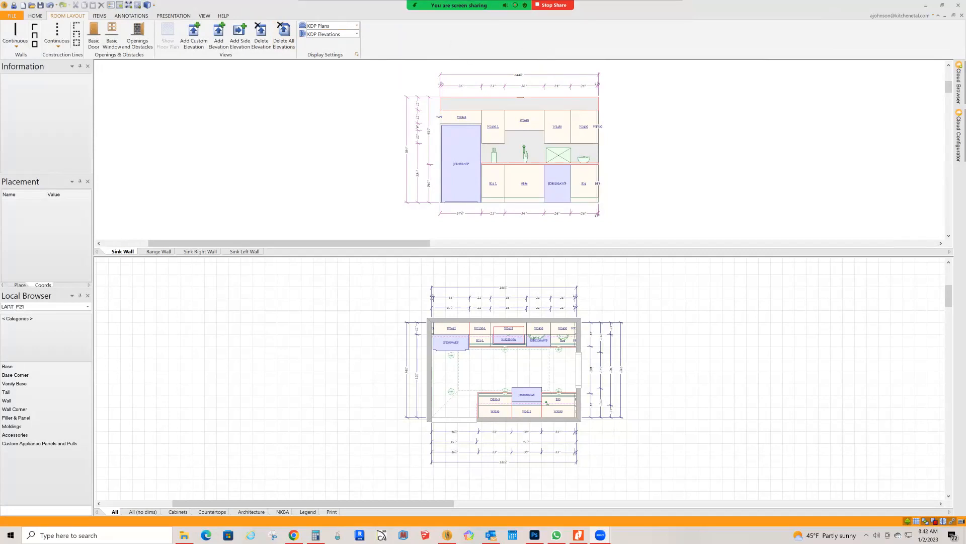
scroll(566, 168, up, 6)
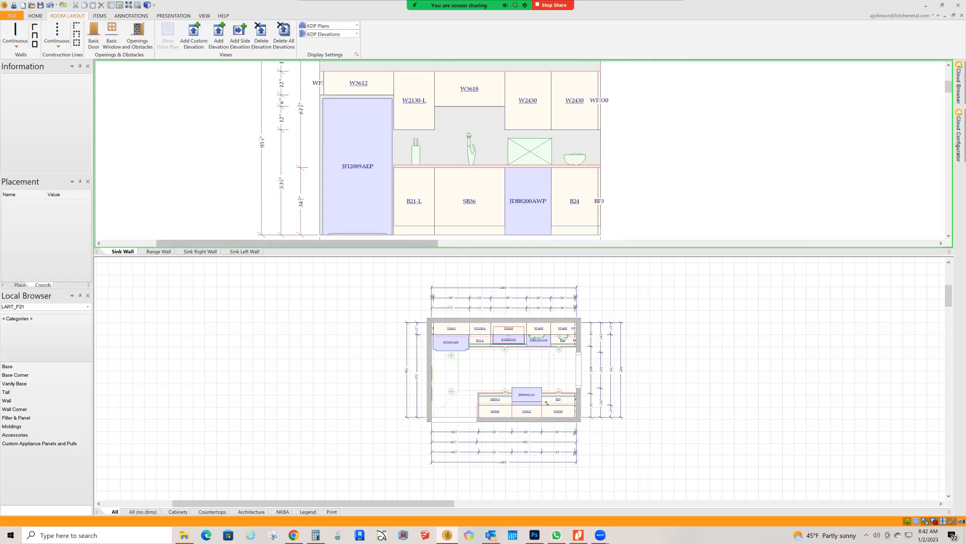
drag(503, 254, 503, 305)
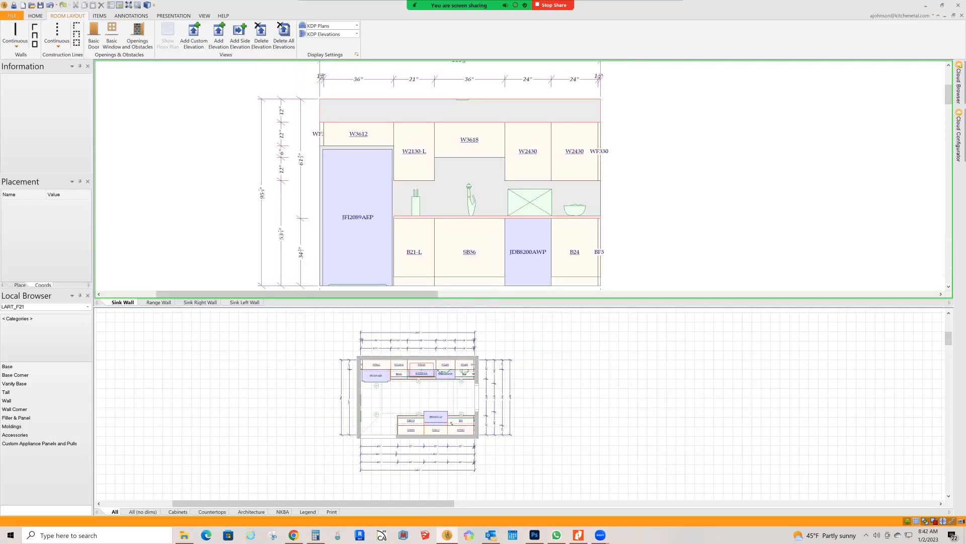
scroll(507, 214, down, 2)
middle_drag(507, 214, 546, 196)
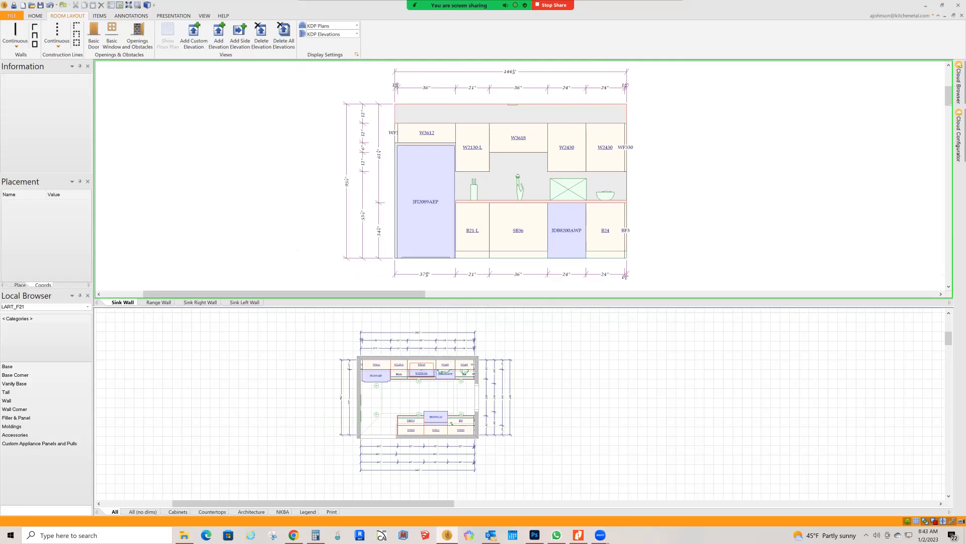
- Annotate the blank area beside the Sink Wall elevation with the handwritten list items "Look 4 textures" and "Download"
click(600, 12)
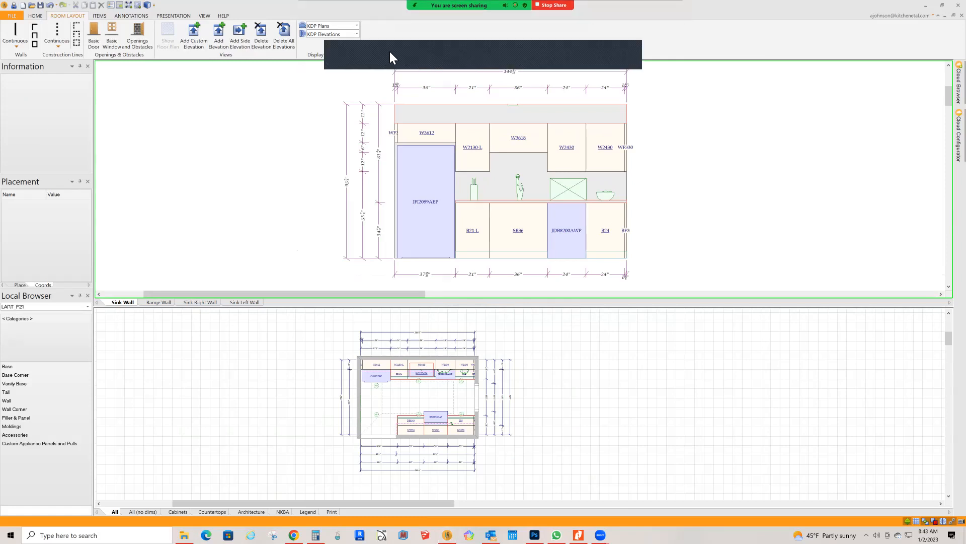
click(413, 61)
click(410, 76)
drag(688, 105, 724, 102)
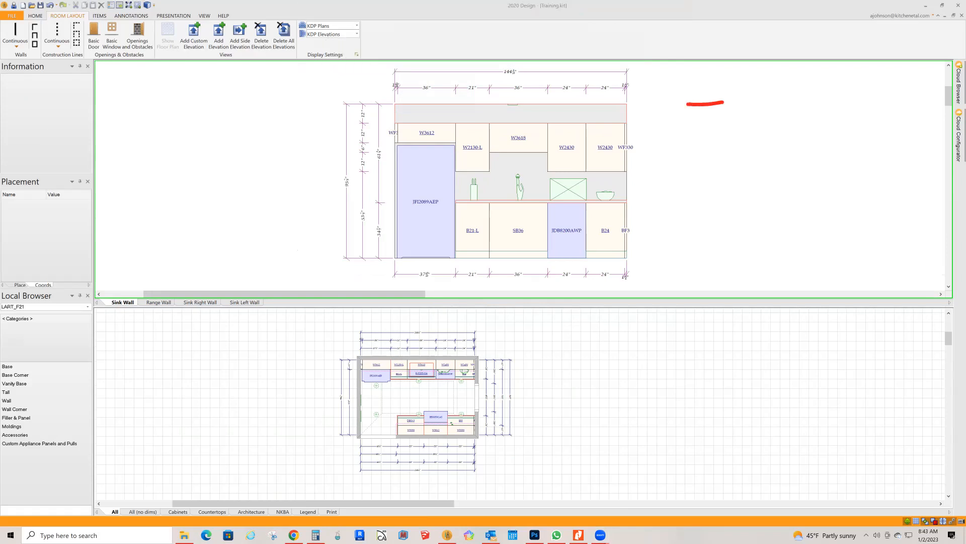
mouse_move(736, 86)
mouse_down()
mouse_move(751, 108)
mouse_move(758, 94)
mouse_move(770, 105)
mouse_move(776, 91)
mouse_move(785, 110)
mouse_move(831, 103)
mouse_move(824, 123)
mouse_up()
mouse_move(854, 83)
mouse_down()
mouse_move(852, 115)
mouse_move(866, 100)
mouse_move(856, 115)
mouse_move(879, 111)
mouse_move(862, 118)
mouse_up()
mouse_move(883, 84)
mouse_down()
mouse_move(881, 111)
mouse_move(889, 86)
mouse_move(899, 116)
mouse_move(914, 99)
mouse_move(933, 113)
mouse_move(918, 117)
mouse_up()
mouse_move(682, 139)
mouse_down()
mouse_move(727, 139)
mouse_move(748, 158)
mouse_up()
mouse_move(743, 125)
mouse_down()
mouse_move(761, 152)
mouse_move(737, 155)
mouse_move(781, 156)
mouse_move(781, 142)
mouse_move(791, 149)
mouse_move(812, 135)
mouse_move(813, 148)
mouse_up()
mouse_move(816, 131)
mouse_down()
mouse_move(828, 160)
mouse_move(844, 142)
mouse_move(862, 151)
mouse_move(875, 125)
mouse_up()
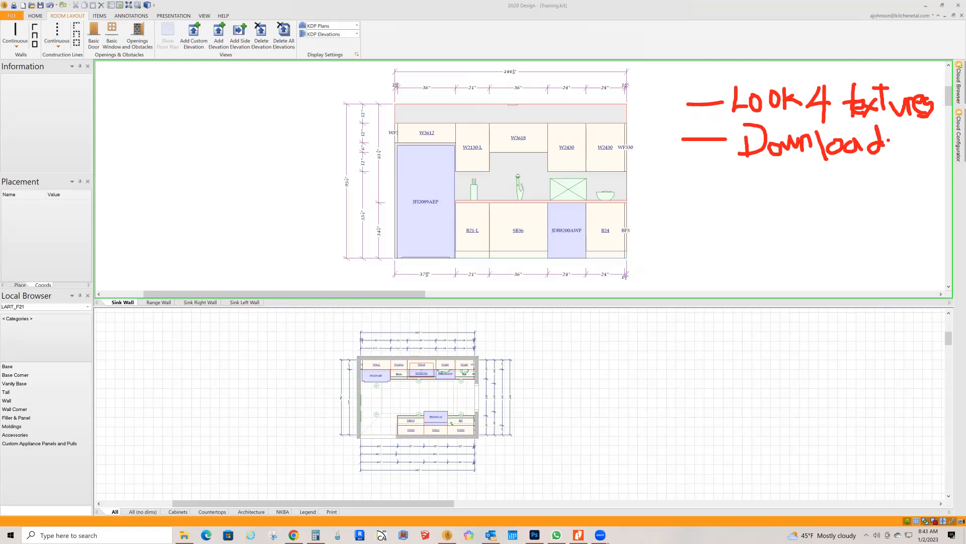
- Add the handwritten items "Photoshop" and "Use" to the list beside the elevation
drag(682, 186, 748, 185)
mouse_move(753, 176)
mouse_down()
mouse_move(749, 211)
mouse_move(785, 184)
mouse_move(794, 200)
mouse_move(807, 181)
mouse_move(813, 197)
mouse_move(831, 180)
mouse_move(868, 190)
mouse_move(866, 201)
mouse_move(891, 186)
mouse_move(906, 209)
mouse_up()
drag(903, 173, 904, 189)
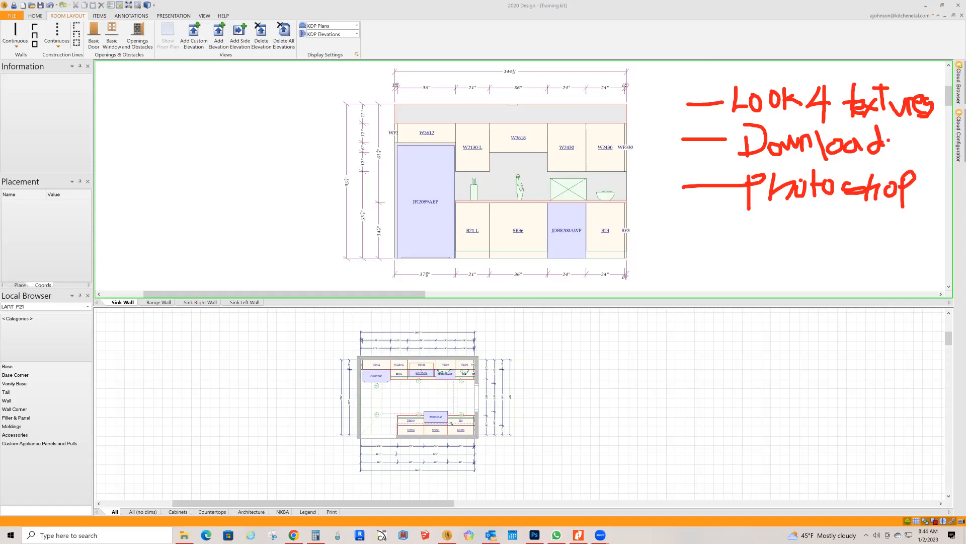
drag(685, 232, 725, 231)
mouse_move(740, 223)
mouse_down()
mouse_move(764, 223)
mouse_move(777, 239)
mouse_move(809, 222)
mouse_move(815, 246)
mouse_up()
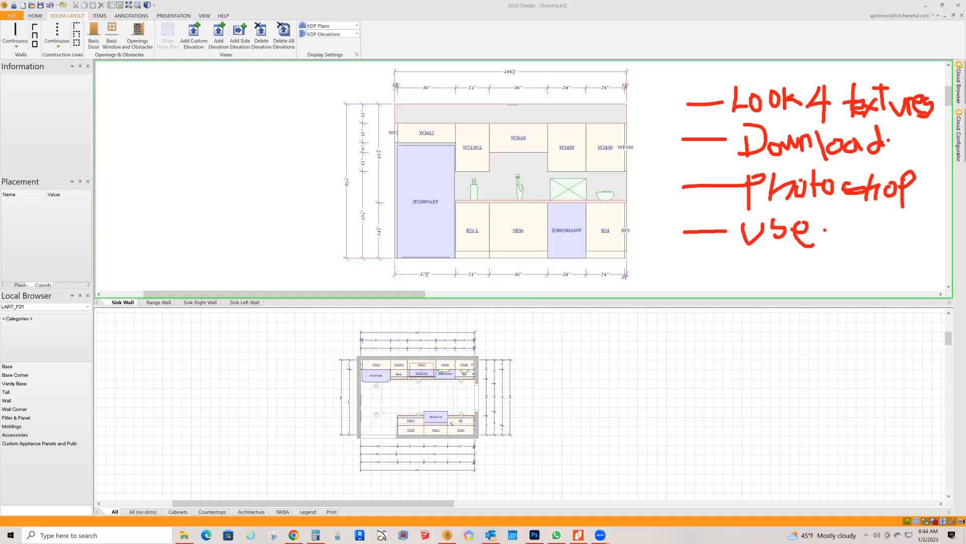
- Erase the whole handwritten list beside the Sink Wall elevation
mouse_move(705, 186)
mouse_down()
mouse_move(779, 230)
mouse_move(826, 230)
mouse_move(873, 187)
mouse_move(705, 232)
mouse_up()
mouse_move(868, 189)
mouse_down()
mouse_move(775, 190)
mouse_move(826, 186)
mouse_move(801, 179)
mouse_up()
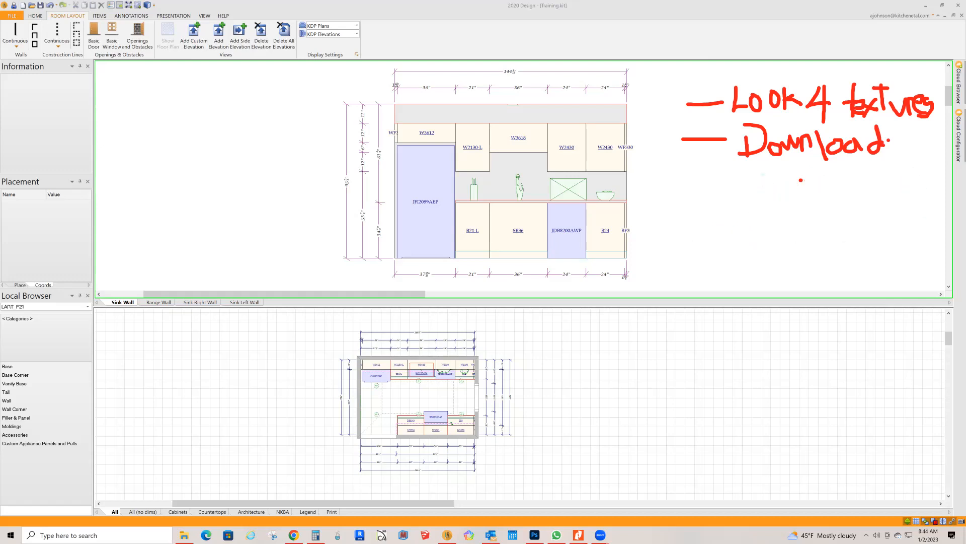
mouse_move(745, 141)
mouse_down()
mouse_move(886, 141)
mouse_move(923, 106)
mouse_move(687, 103)
mouse_up()
drag(682, 139, 748, 151)
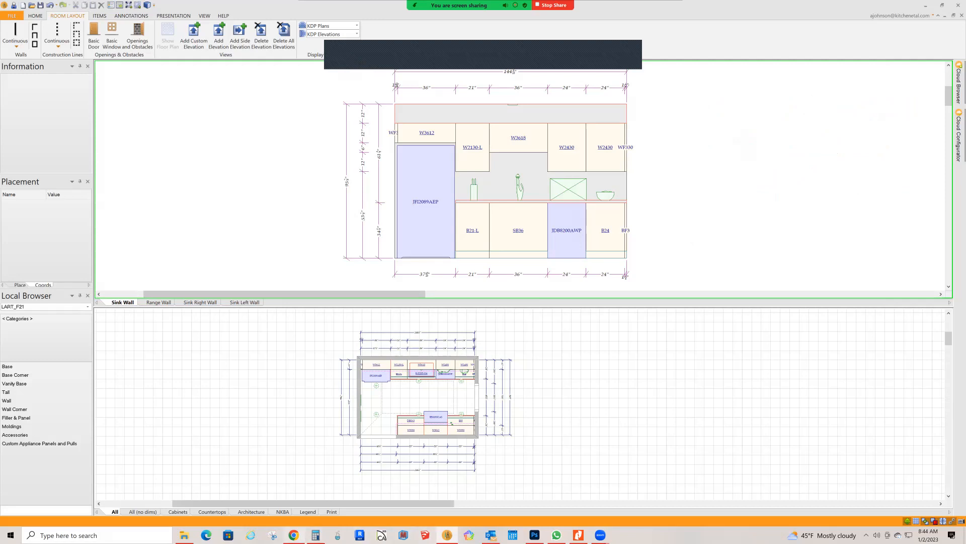
- Switch to Chrome and examine the BA1045 – Slate product page on backsplash.com and the save options for its tile image
click(294, 535)
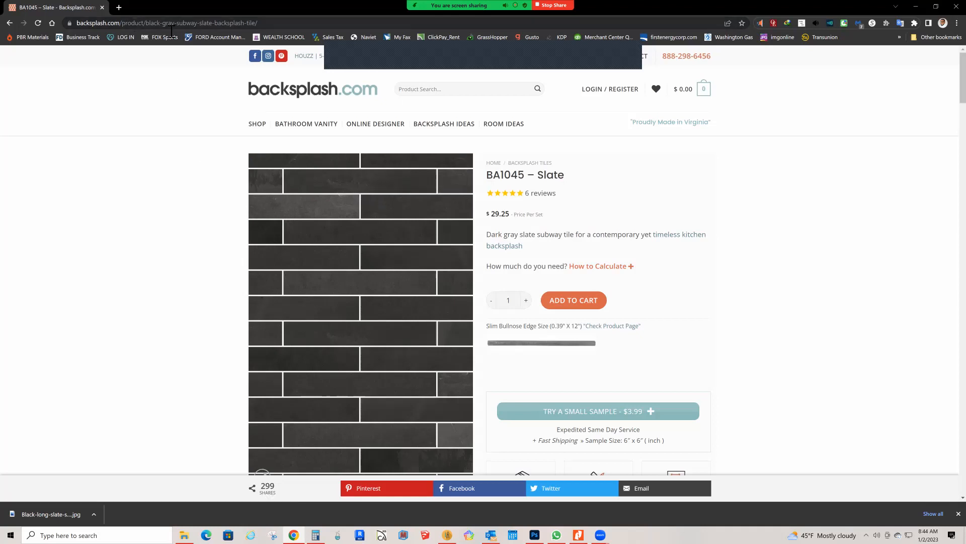
click(264, 30)
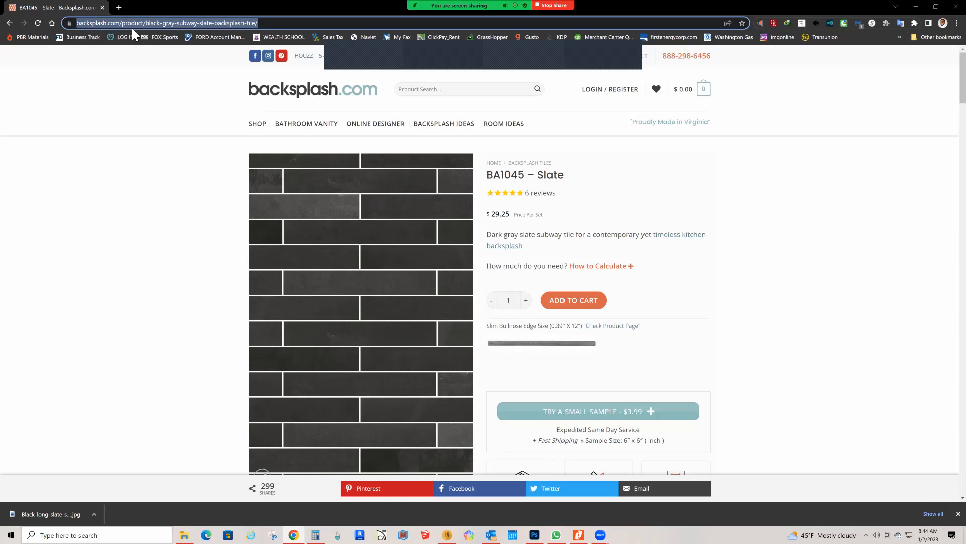
click(151, 228)
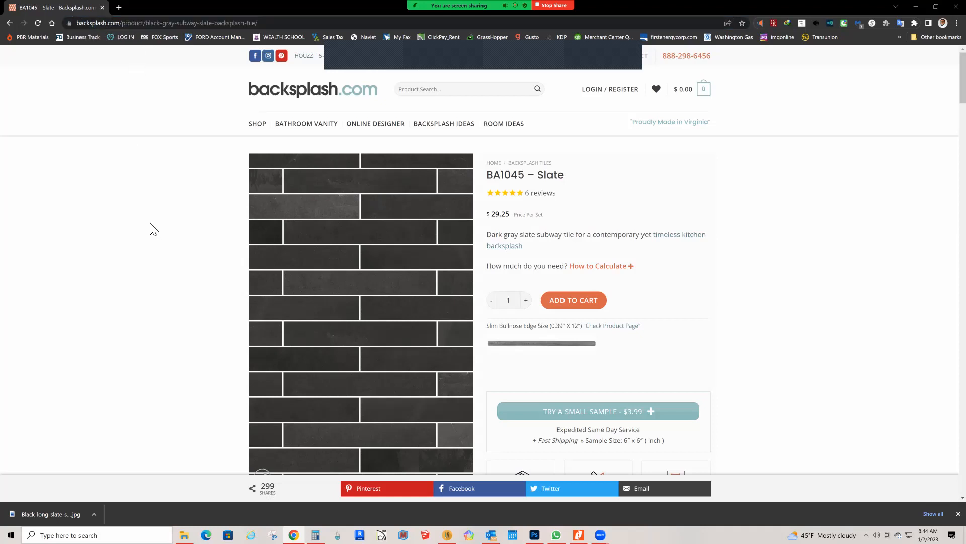
right_click(376, 257)
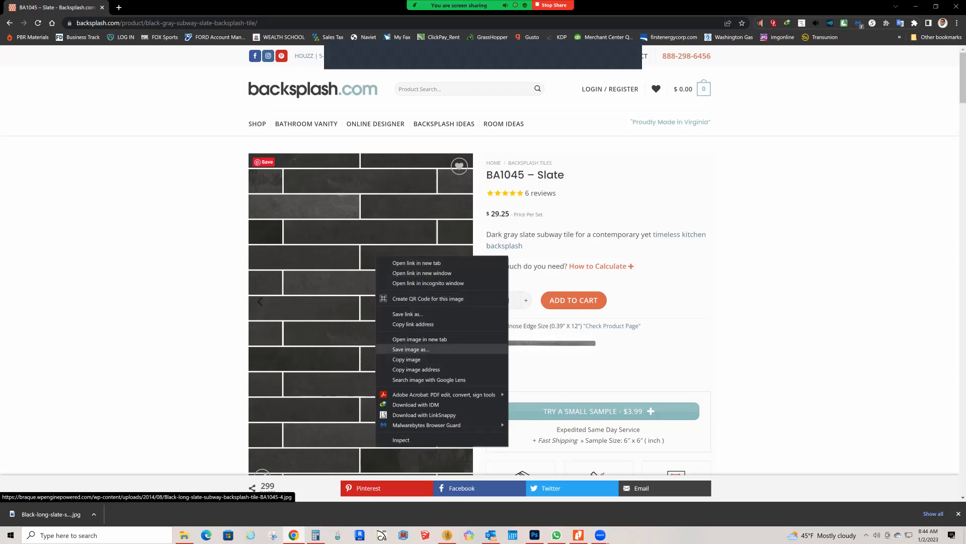
key(Escape)
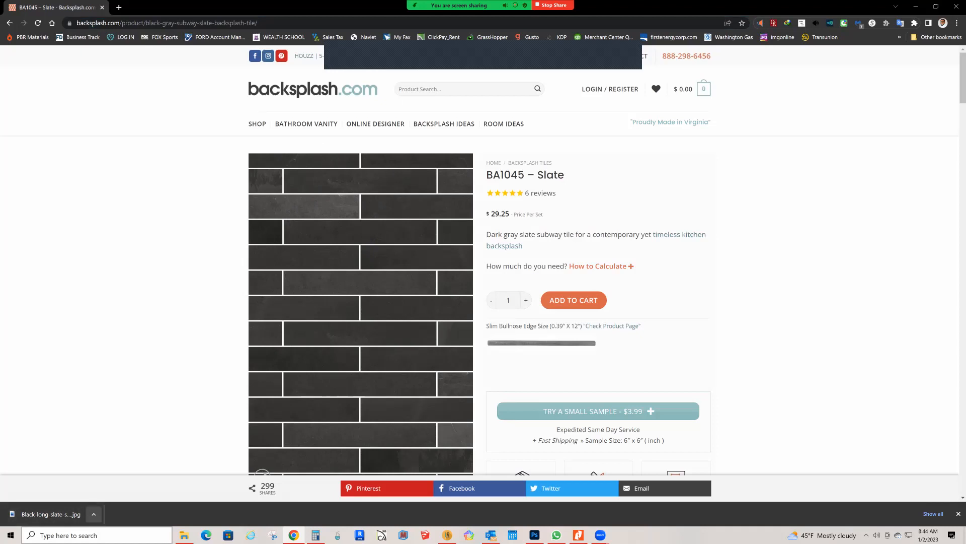
- Show the downloaded slate tile image in its folder, view the programs that can open it, and return to the product page
click(93, 514)
click(118, 484)
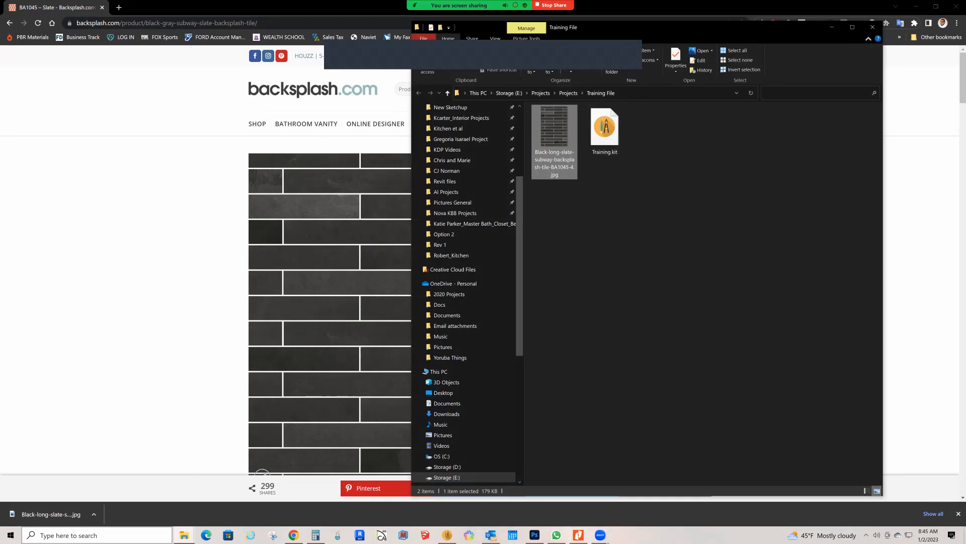
right_click(556, 151)
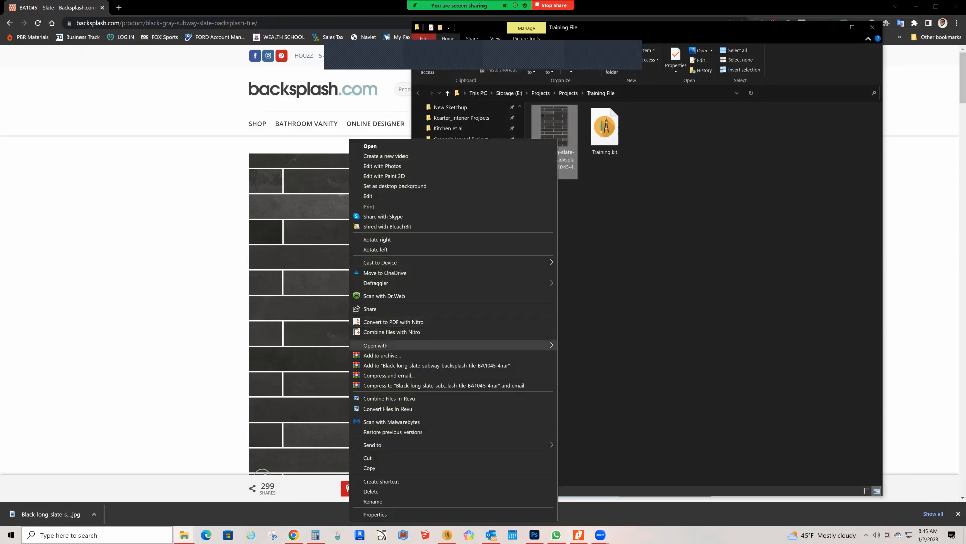
mouse_move(383, 344)
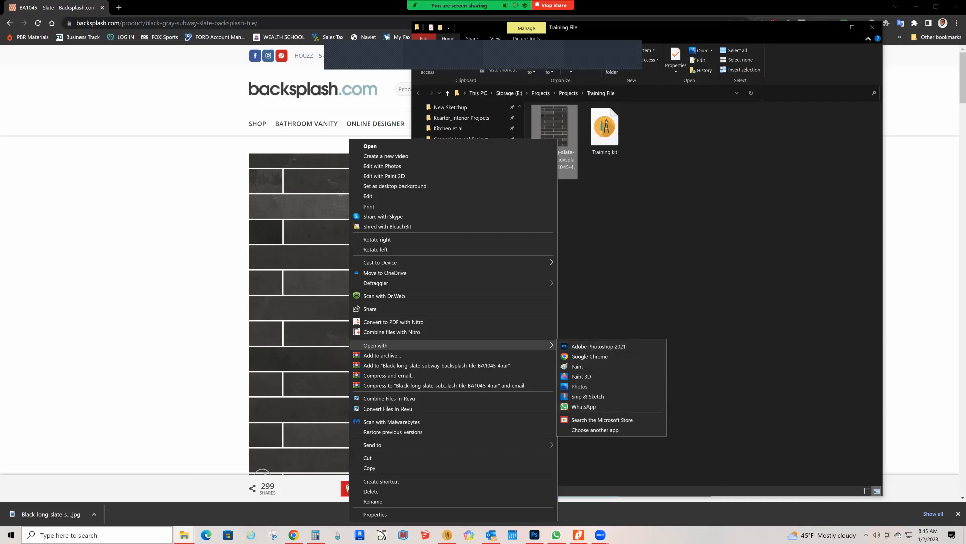
click(669, 262)
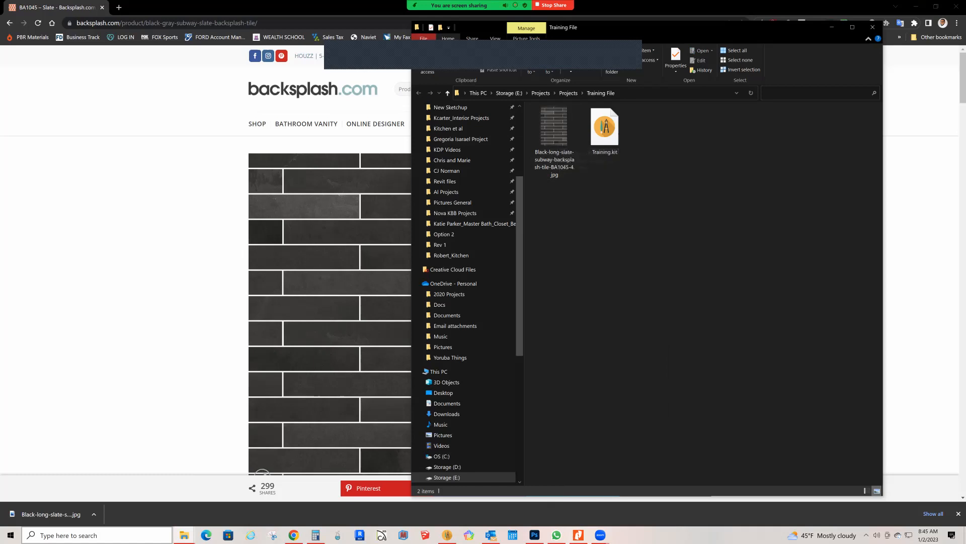
click(217, 261)
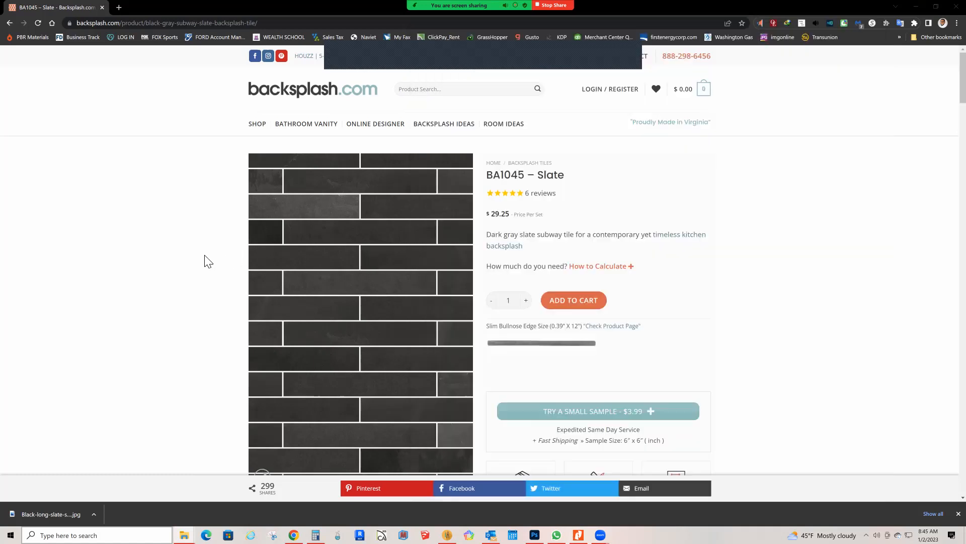
- Check the slate tile's sheet size and coverage details on the product page
scroll(359, 216, down, 1)
scroll(359, 216, down, 1)
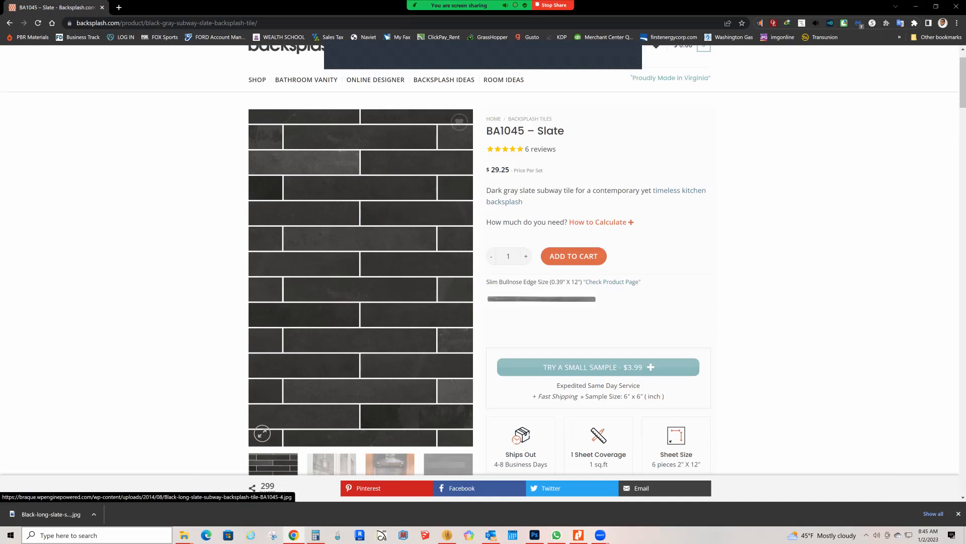
scroll(483, 272, down, 2)
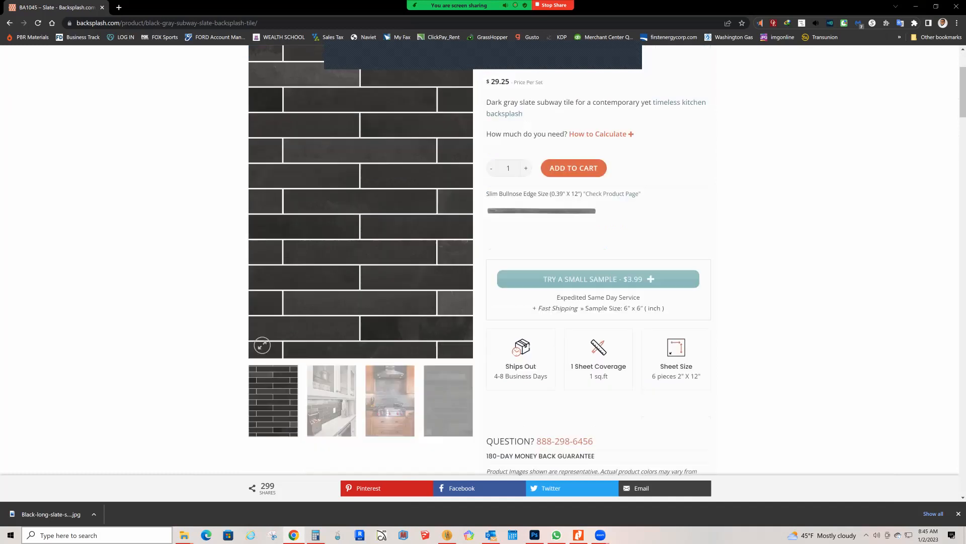
scroll(483, 271, down, 3)
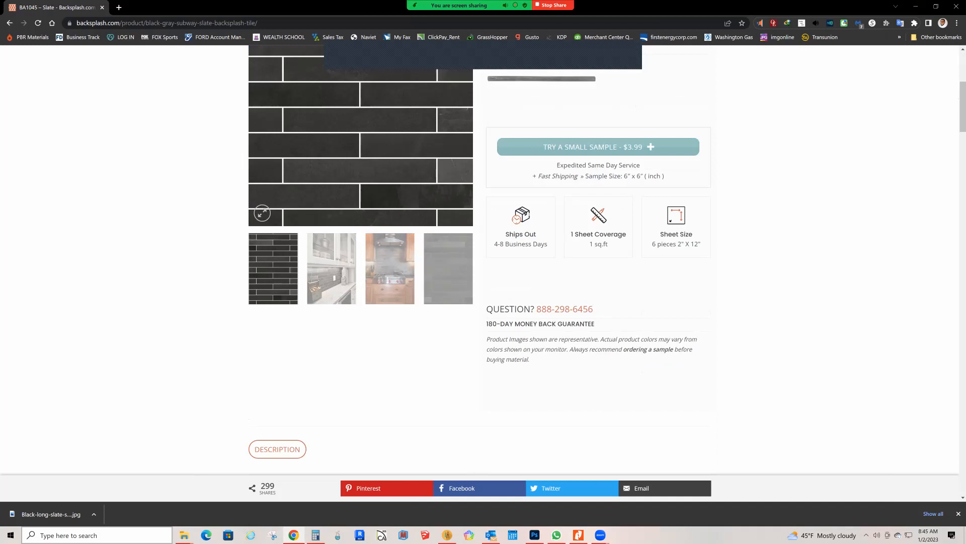
scroll(360, 261, up, 3)
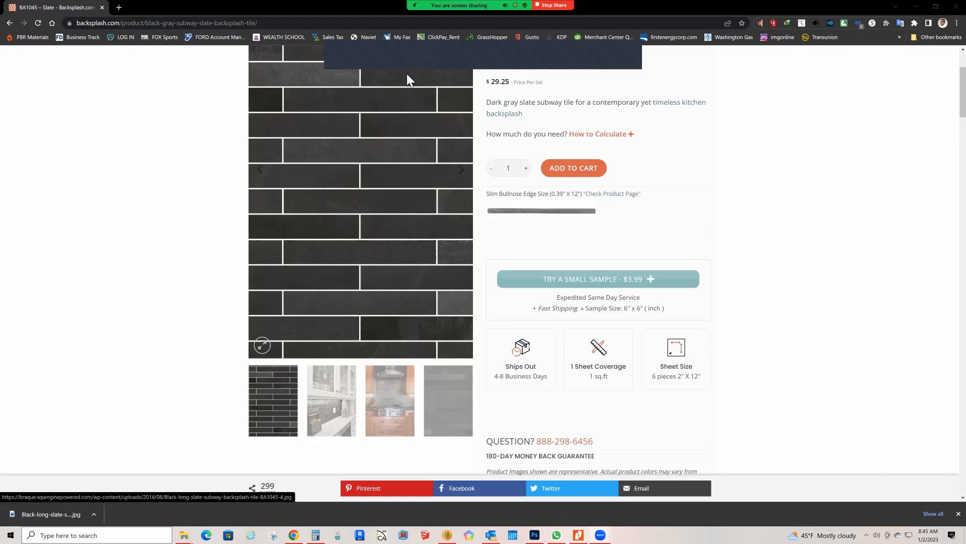
- Annotate the tile image with dimension marks, labelling one tile's height 3 and its width 6, and marking the full pattern width
mouse_move(248, 188)
mouse_down()
mouse_move(280, 187)
mouse_move(260, 165)
mouse_move(262, 187)
mouse_up()
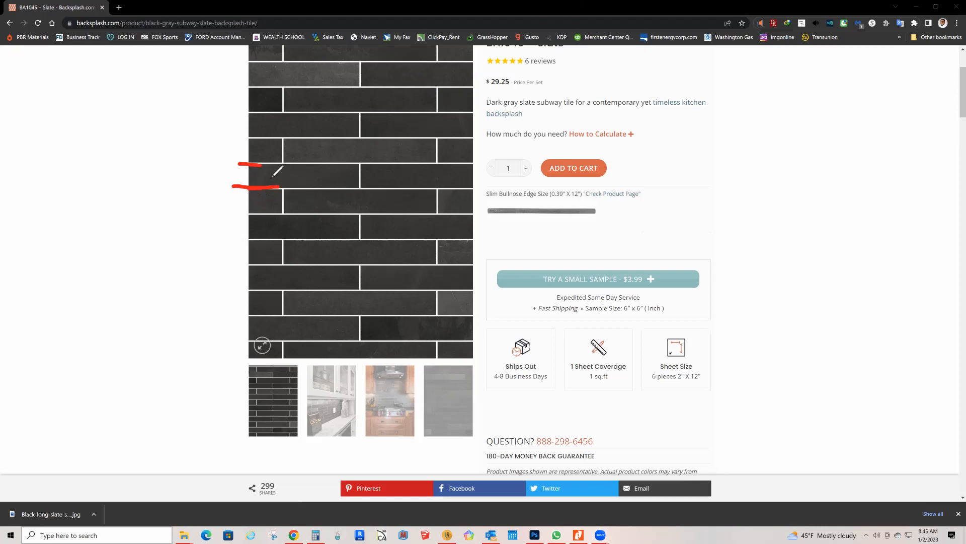
drag(248, 104, 248, 129)
drag(359, 136, 359, 104)
drag(234, 116, 382, 114)
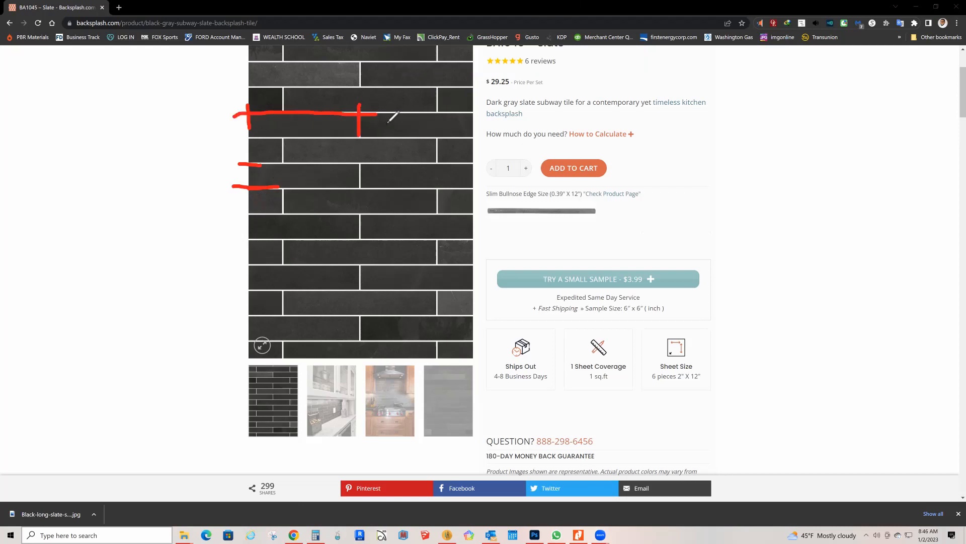
drag(308, 94, 316, 107)
drag(475, 114, 364, 111)
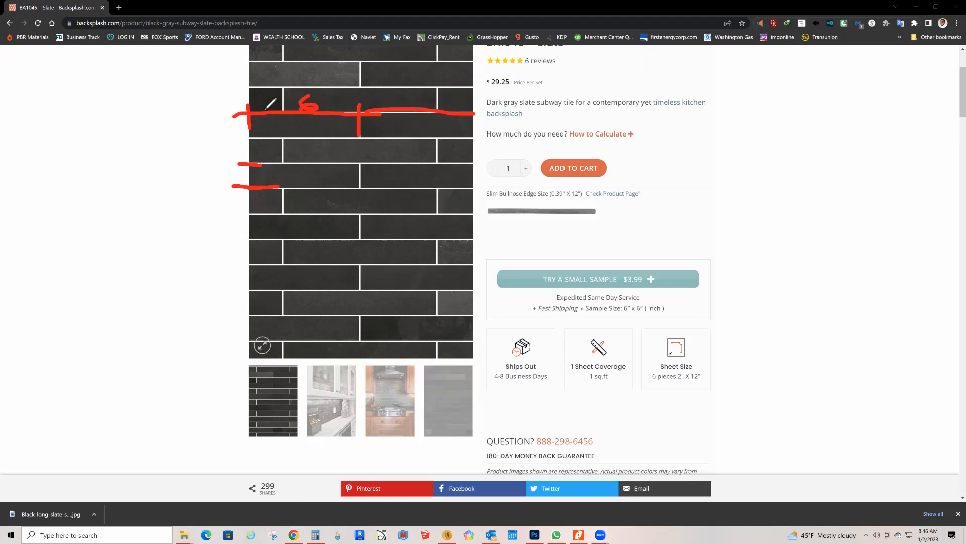
drag(241, 79, 470, 86)
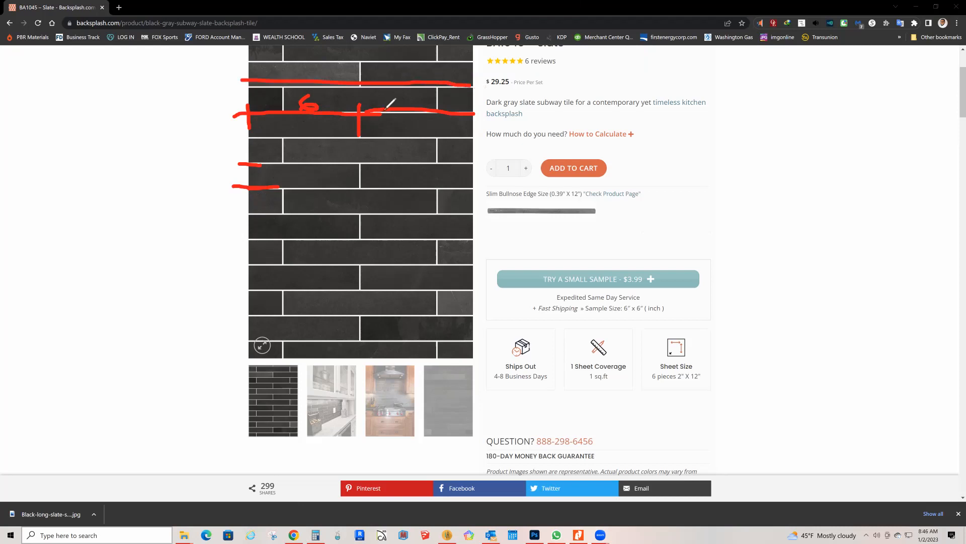
mouse_move(346, 80)
mouse_down()
mouse_move(358, 72)
mouse_move(362, 80)
mouse_up()
mouse_move(222, 168)
mouse_down()
mouse_move(239, 173)
mouse_move(224, 187)
mouse_up()
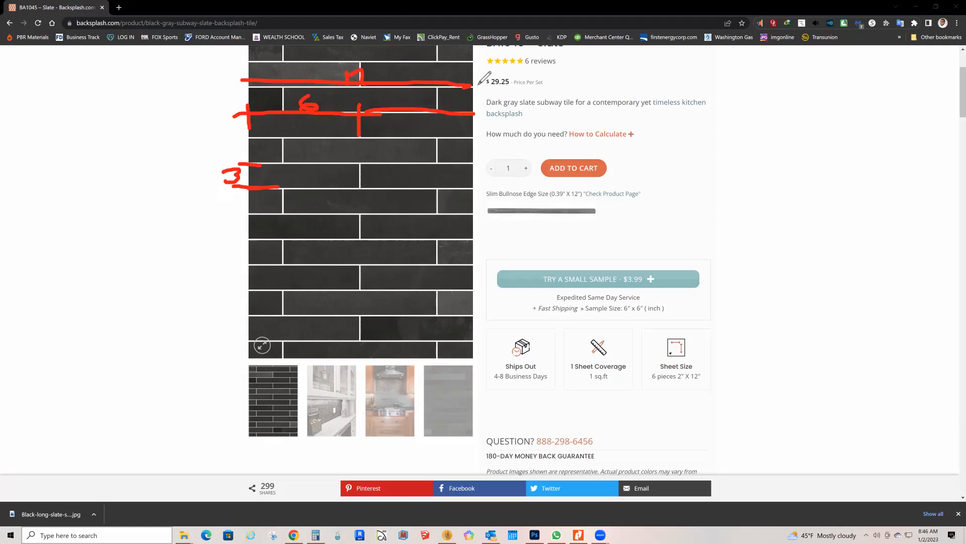
- Erase all dimension marks drawn over the tile image
key(ctrl+shift+5)
mouse_move(443, 113)
mouse_down()
mouse_move(421, 97)
mouse_move(330, 80)
mouse_move(346, 82)
mouse_move(356, 123)
mouse_move(270, 126)
mouse_up()
mouse_move(254, 222)
mouse_down()
mouse_move(251, 147)
mouse_move(275, 197)
mouse_up()
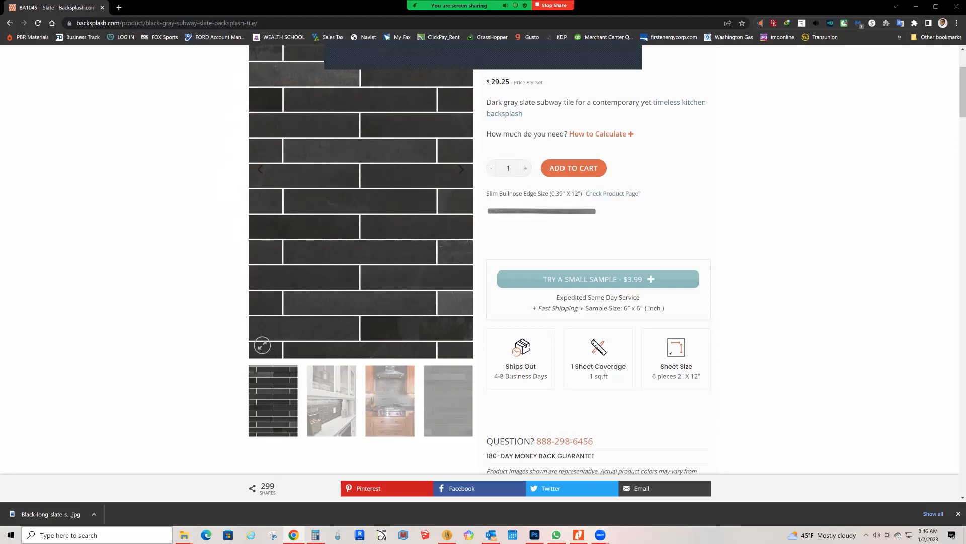
- Switch to Photoshop and frame a crop on the slate tile image, one full tile wide and four rows high
click(535, 534)
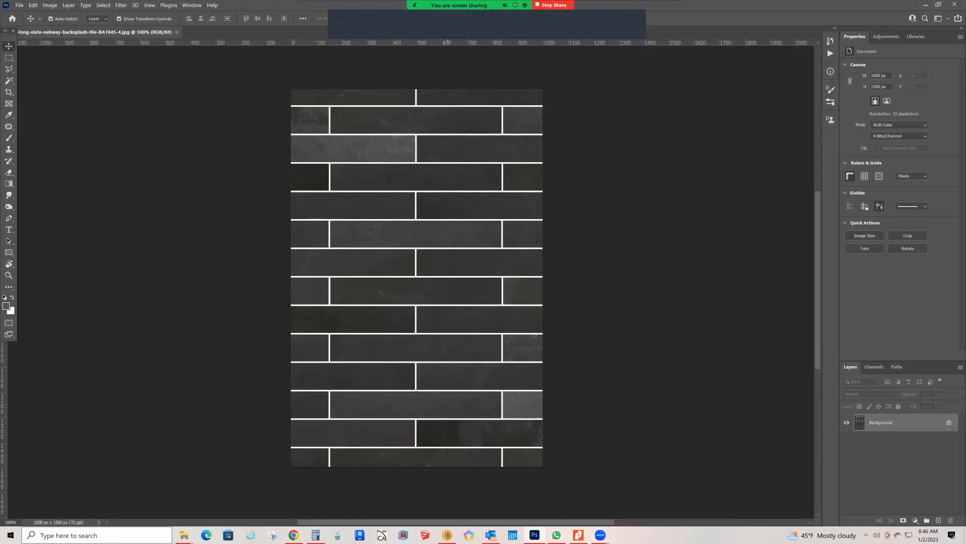
click(8, 92)
drag(422, 94, 417, 114)
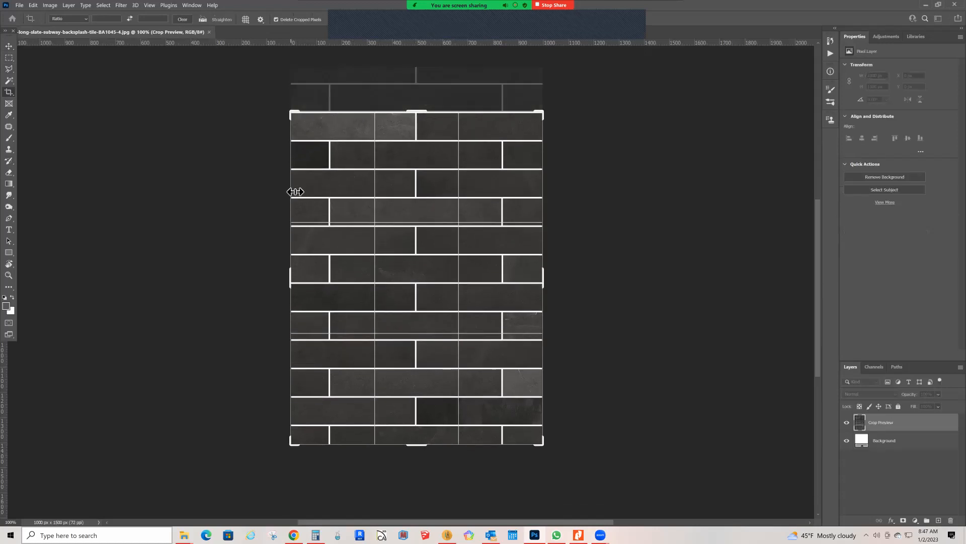
drag(296, 192, 318, 189)
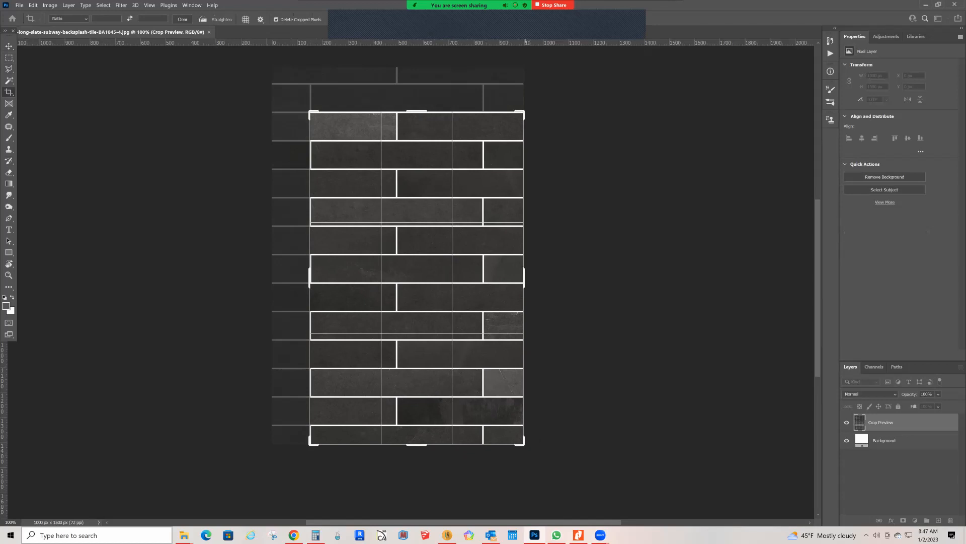
drag(524, 172, 505, 173)
drag(417, 444, 417, 373)
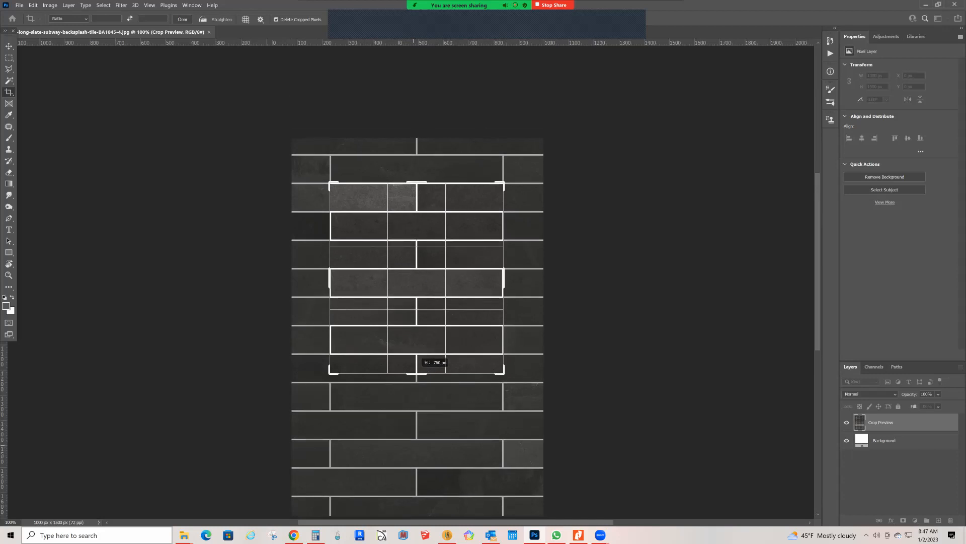
drag(417, 373, 418, 374)
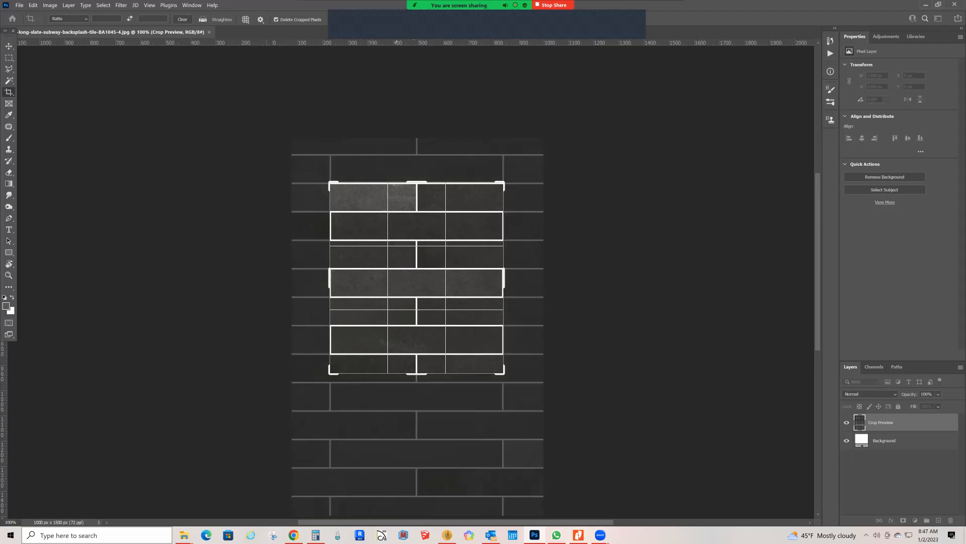
drag(416, 373, 417, 335)
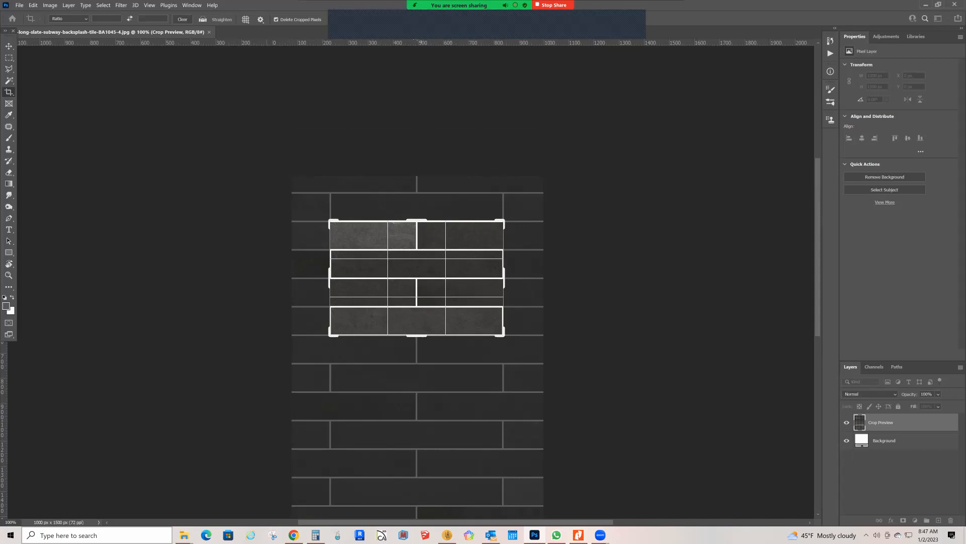
- Fine-tune the crop frame's edges to the grout lines around the four-row pattern and apply the crop
alt+scroll(423, 225, up, 10)
drag(421, 220, 420, 225)
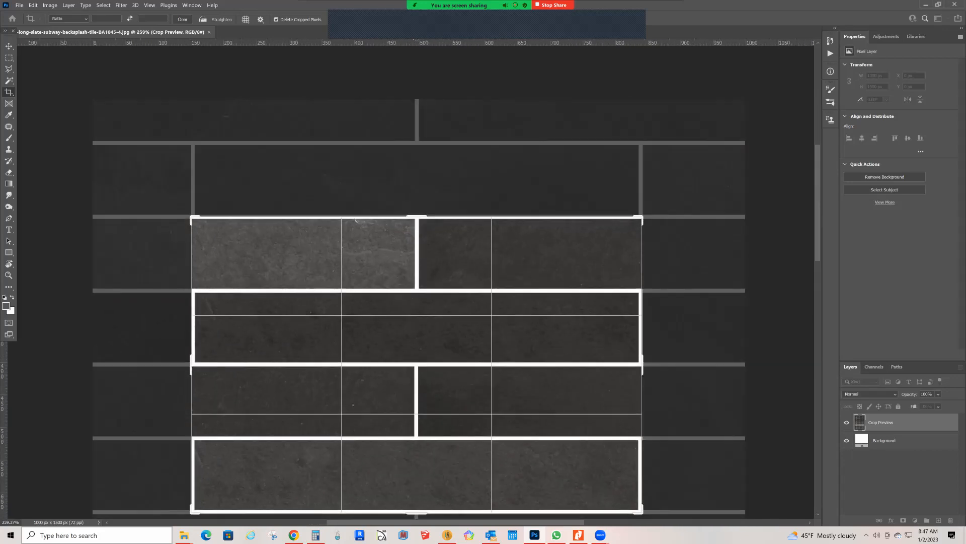
alt+scroll(327, 262, down, 4)
alt+scroll(236, 346, up, 4)
drag(233, 322, 235, 322)
drag(683, 322, 683, 322)
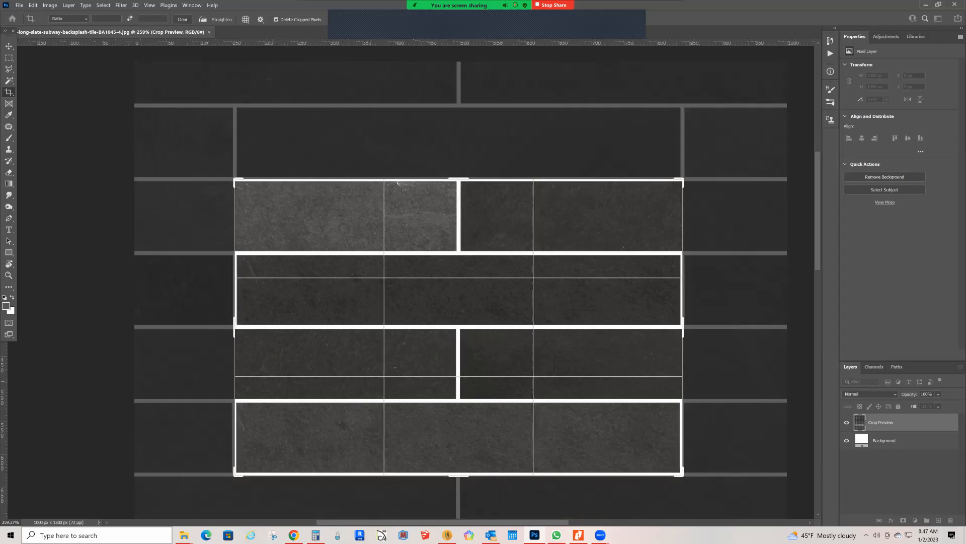
alt+scroll(457, 497, up, 6)
drag(460, 458, 460, 459)
alt+scroll(478, 341, down, 10)
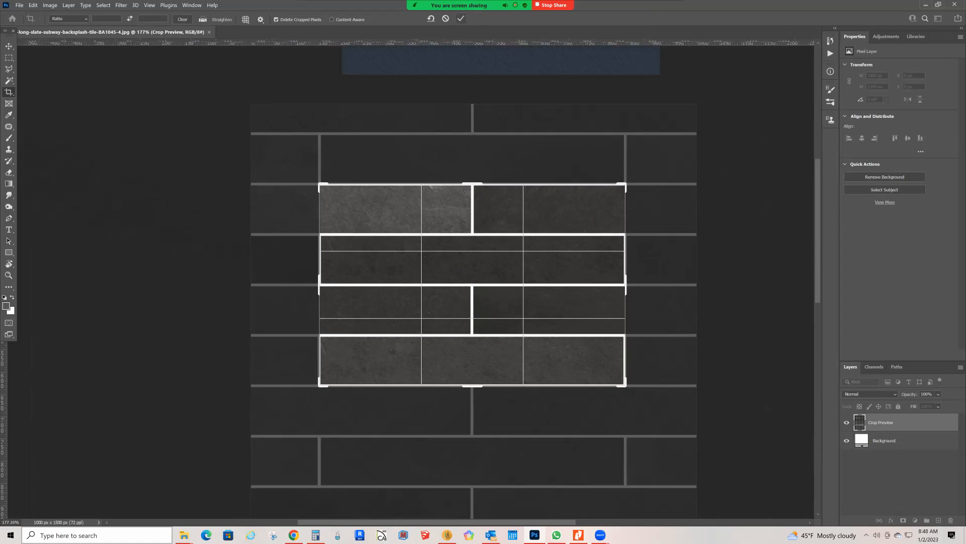
click(460, 19)
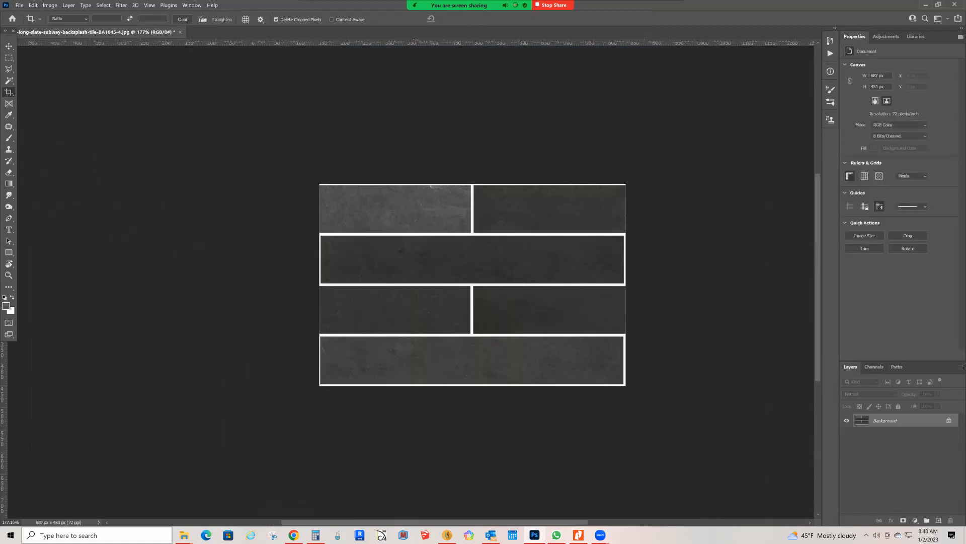
- Check how the cropped pattern repeats by previewing the Offset filter with Wrap Around at +94 px horizontal and +210 px vertical, without keeping it
click(8, 46)
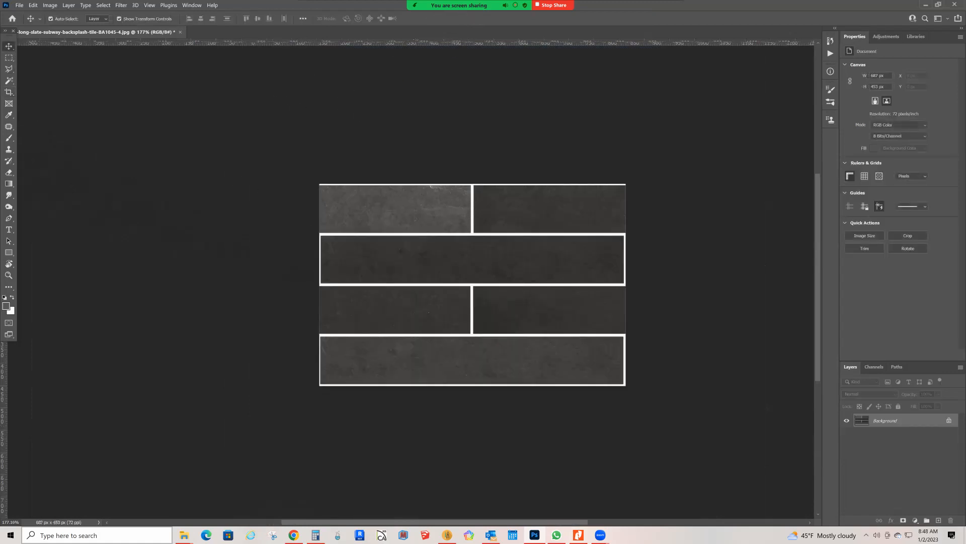
alt+scroll(472, 256, down, 2)
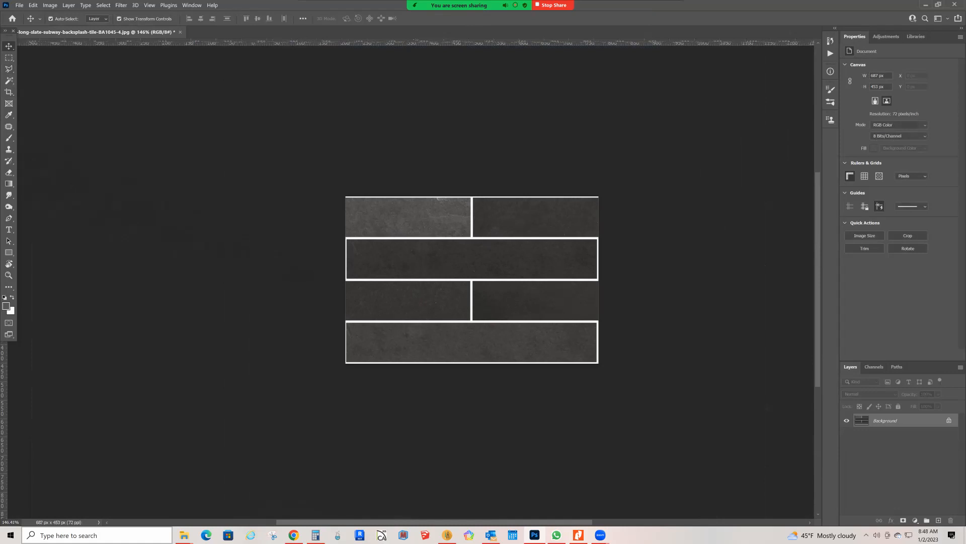
click(126, 6)
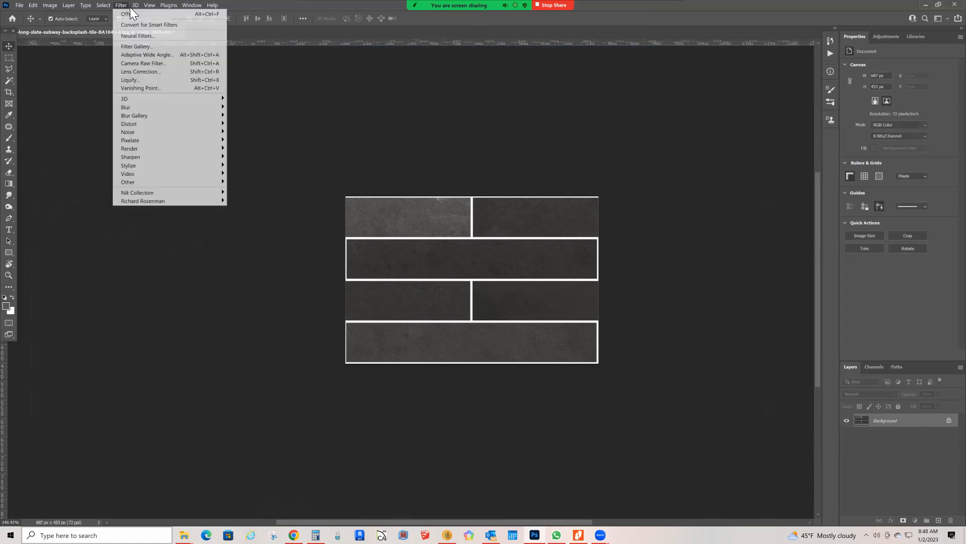
click(125, 9)
click(125, 7)
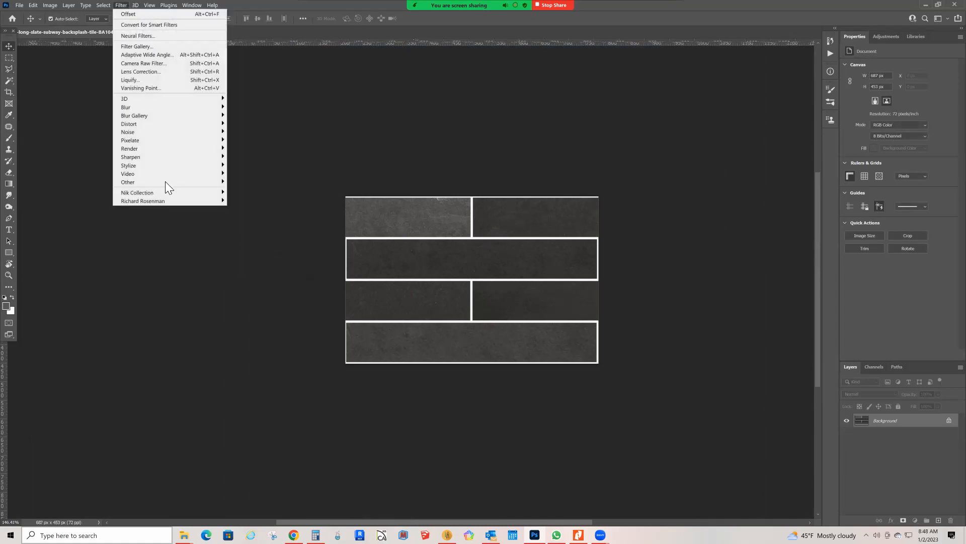
mouse_move(172, 182)
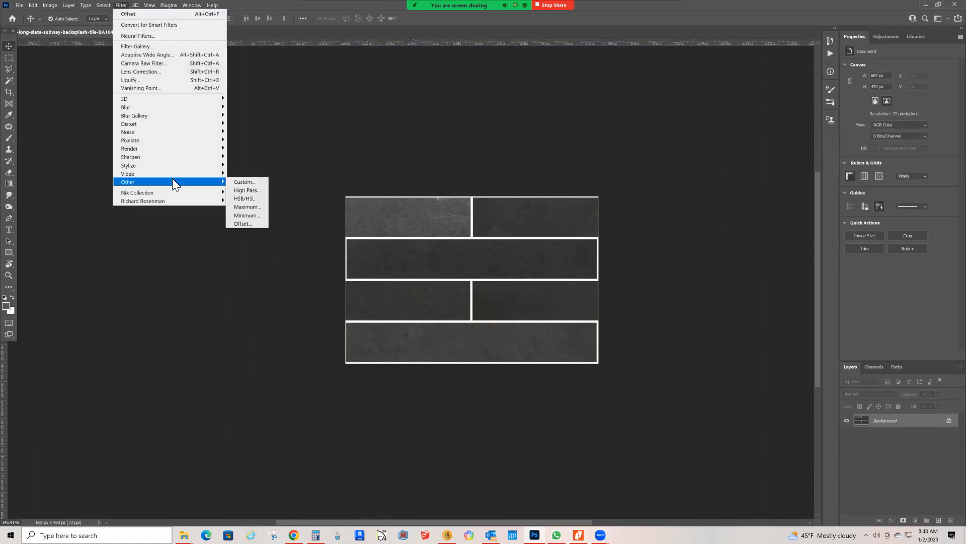
click(244, 226)
drag(453, 131, 653, 72)
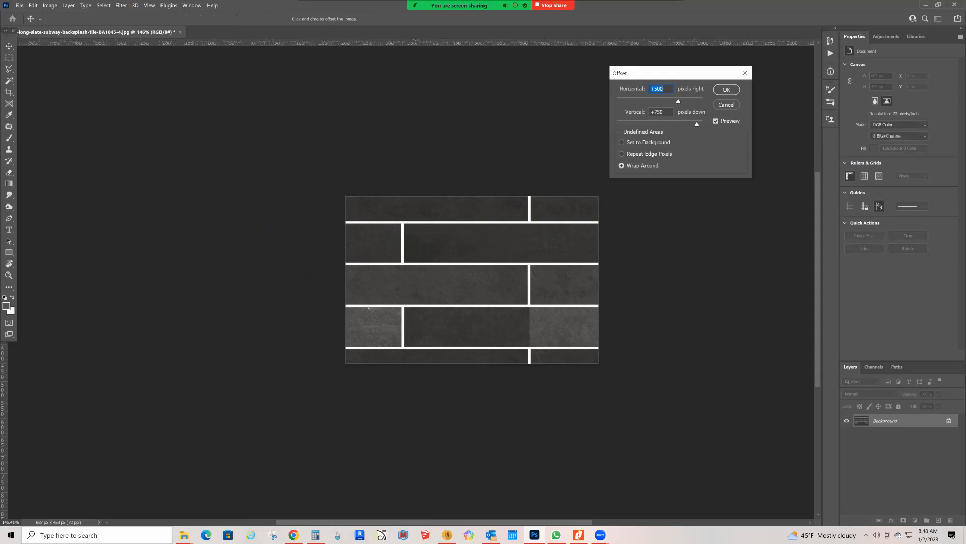
drag(678, 101, 671, 125)
click(727, 89)
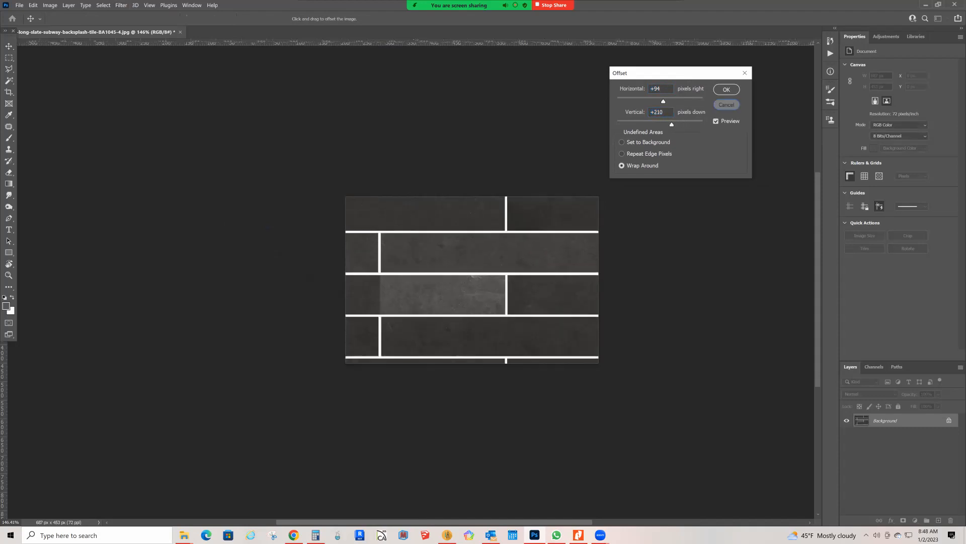
- Export the cropped tile as a PNG to the Training File folder, naming it "12 x 12 backsplash-tile-BA1045-4.png"
click(20, 5)
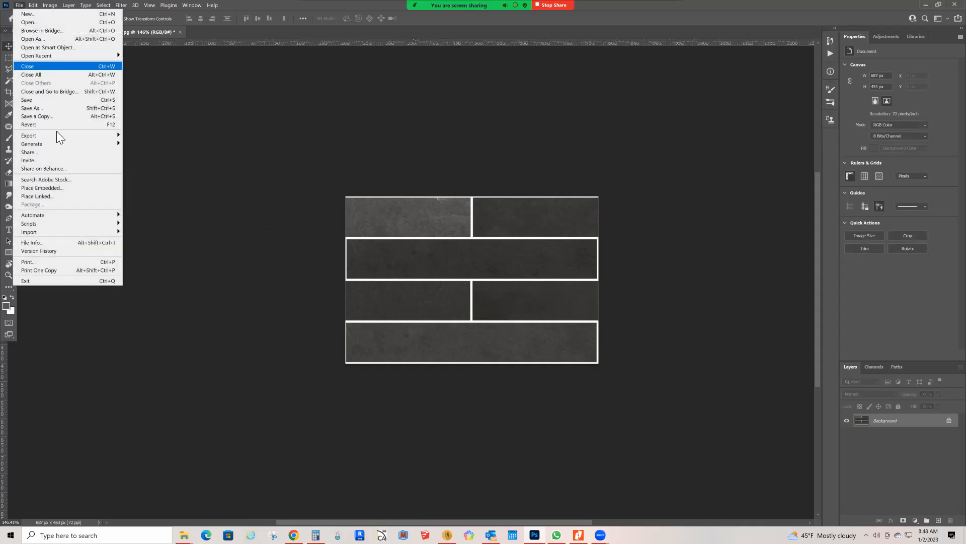
mouse_move(61, 136)
click(162, 138)
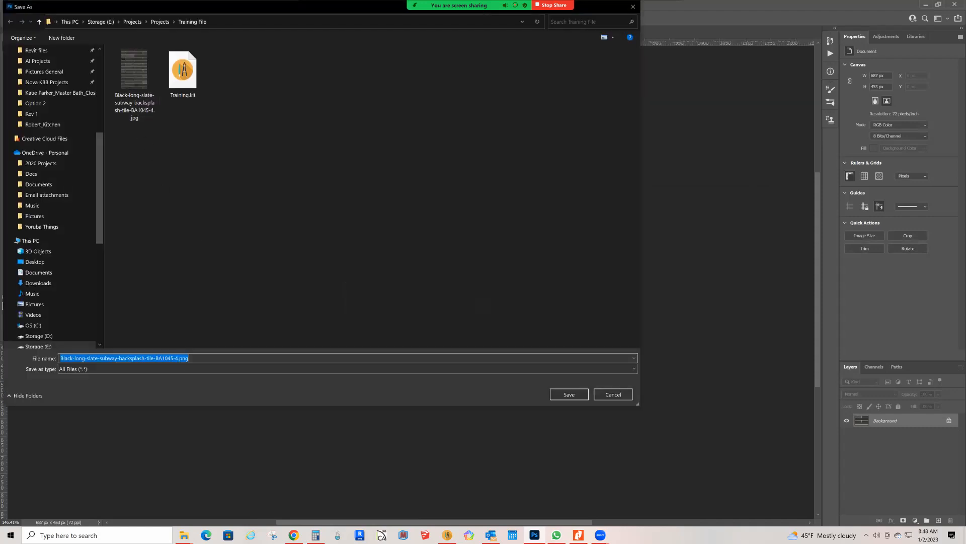
click(174, 358)
drag(174, 358, 165, 357)
click(133, 358)
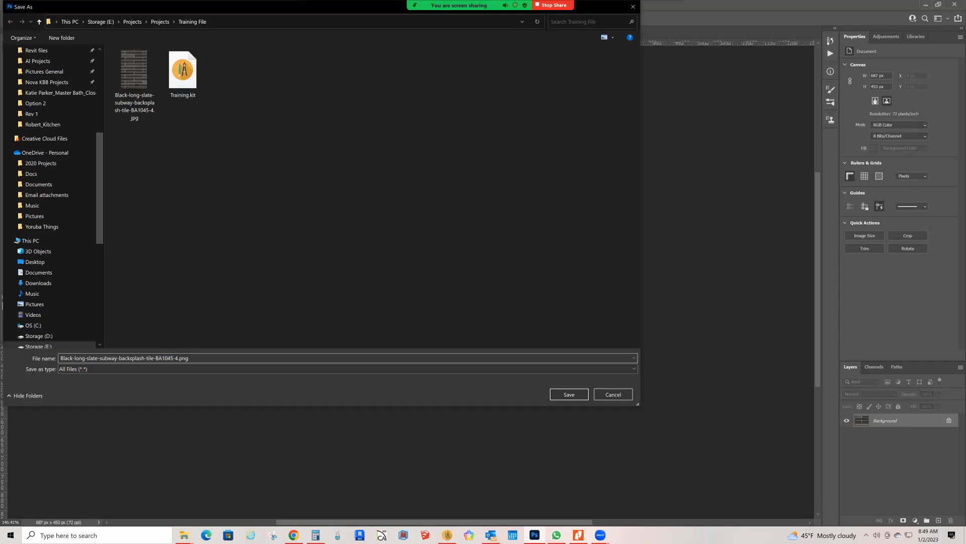
drag(119, 358, 61, 358)
text(12 x )
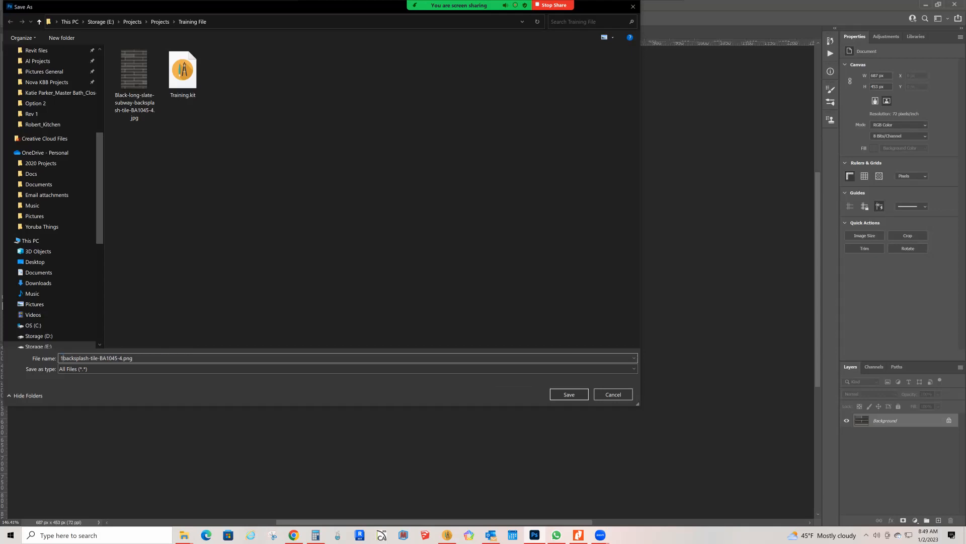
text(12)
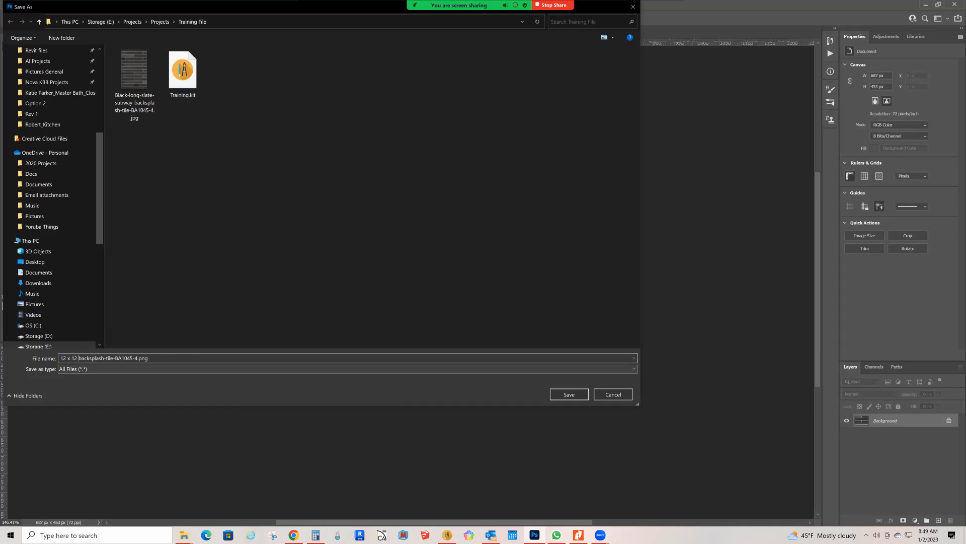
- Change the first dimension in the PNG's file name to 3 and save the export
double_click(63, 358)
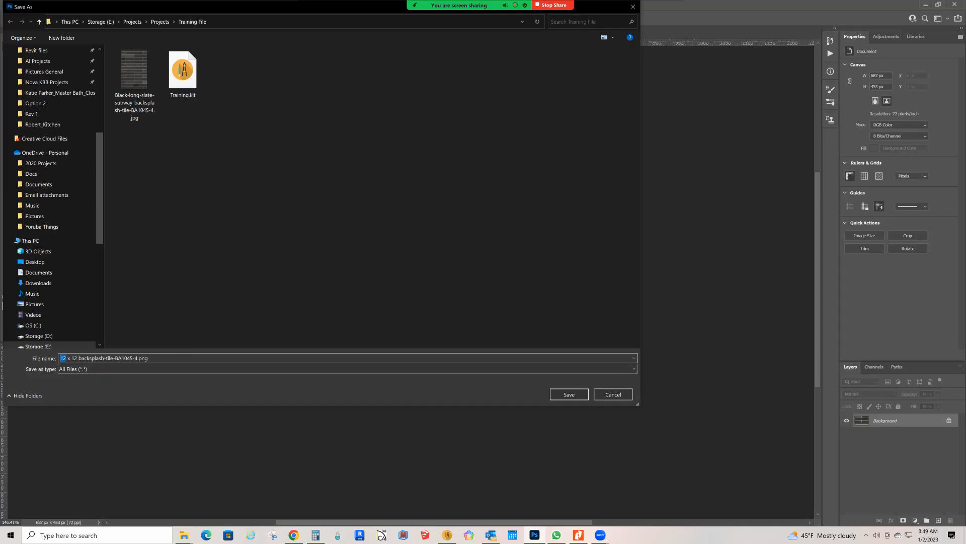
text(3)
click(568, 394)
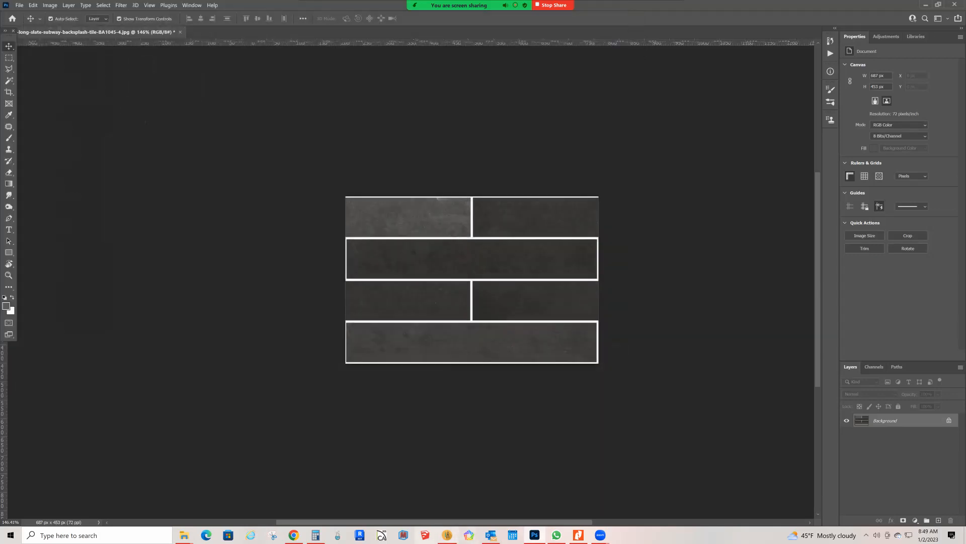
- Switch to 2020 Design and outline a surface over the Sink Wall backsplash, from countertop to wall cabinets, including the raised area above the sink
click(446, 535)
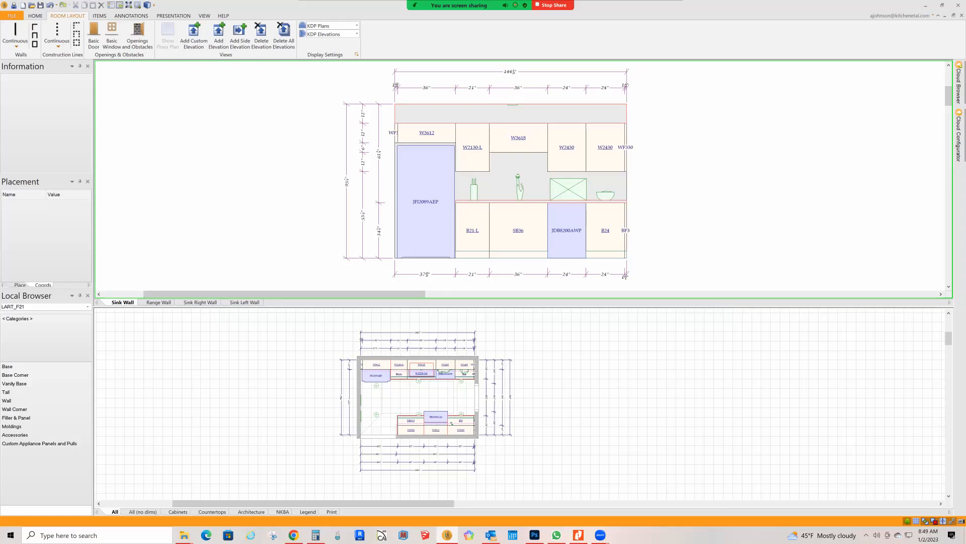
scroll(576, 195, up, 1)
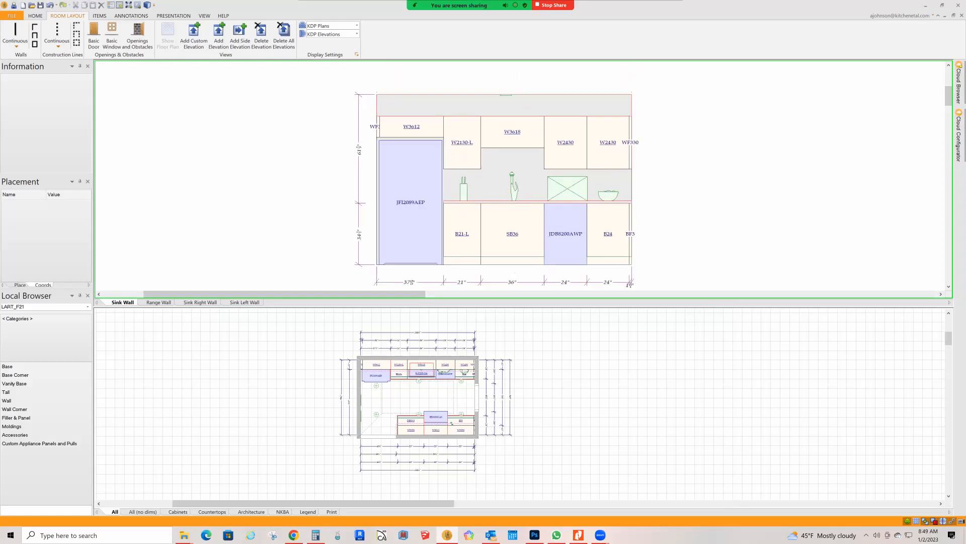
scroll(773, 210, up, 2)
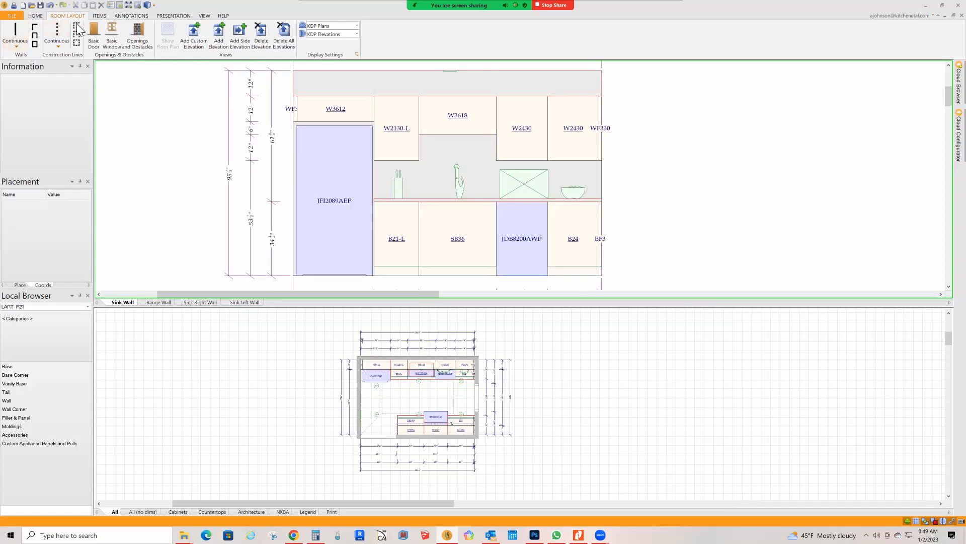
click(99, 16)
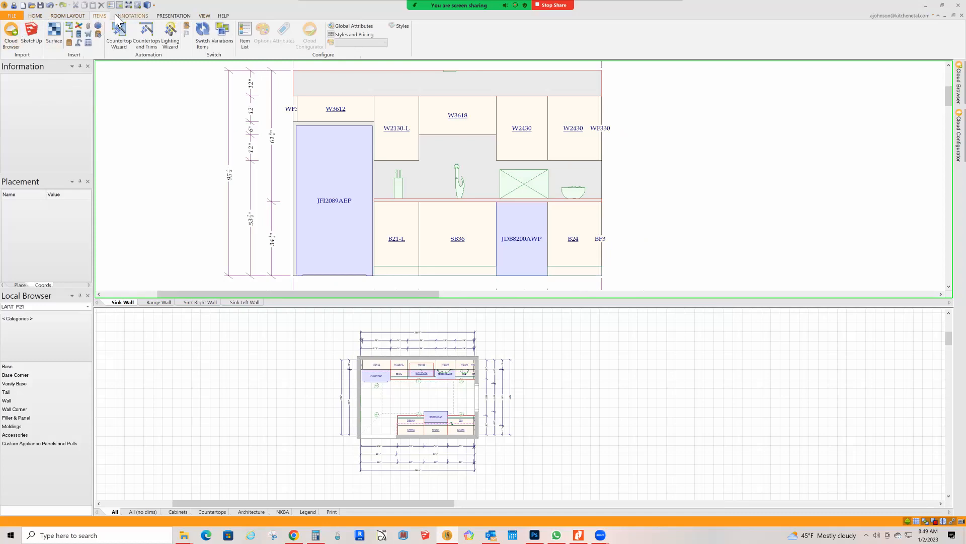
click(52, 35)
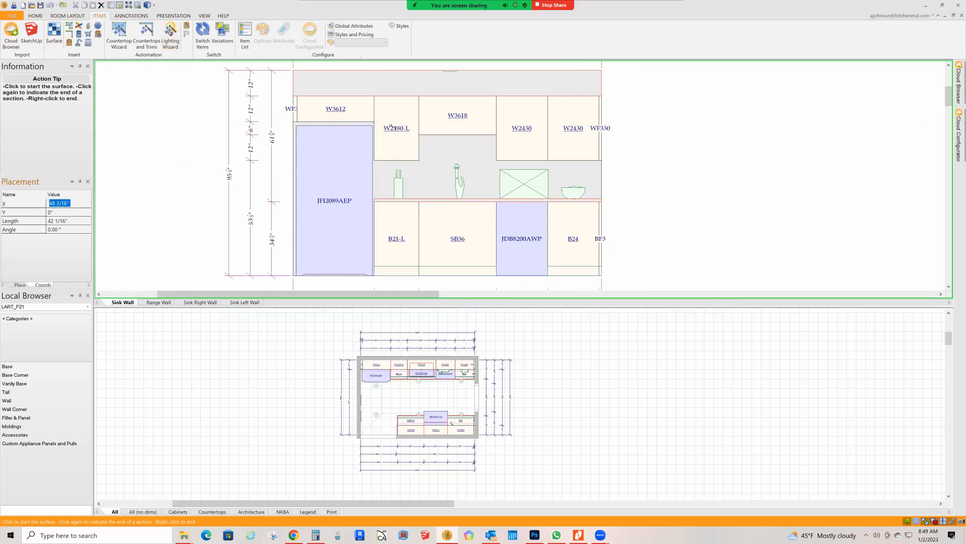
scroll(380, 161, up, 2)
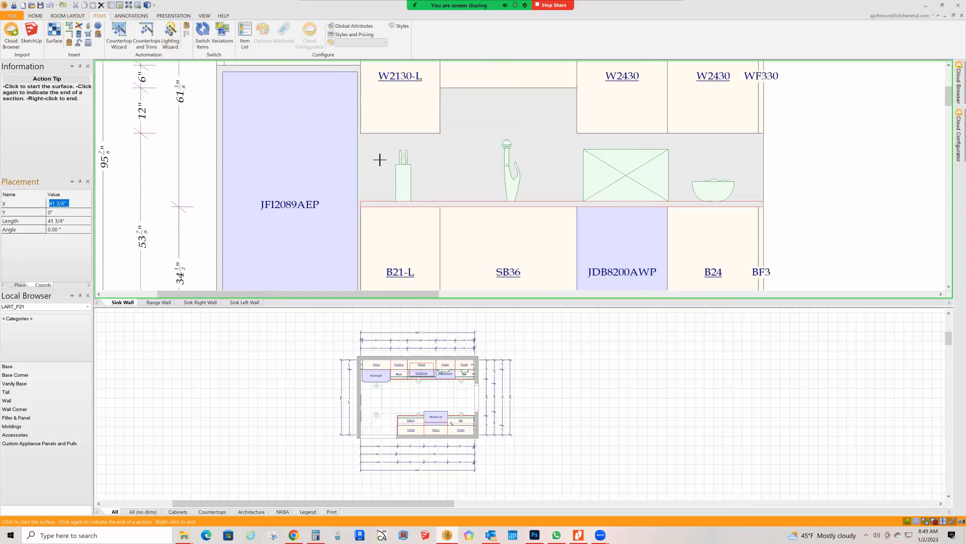
click(375, 207)
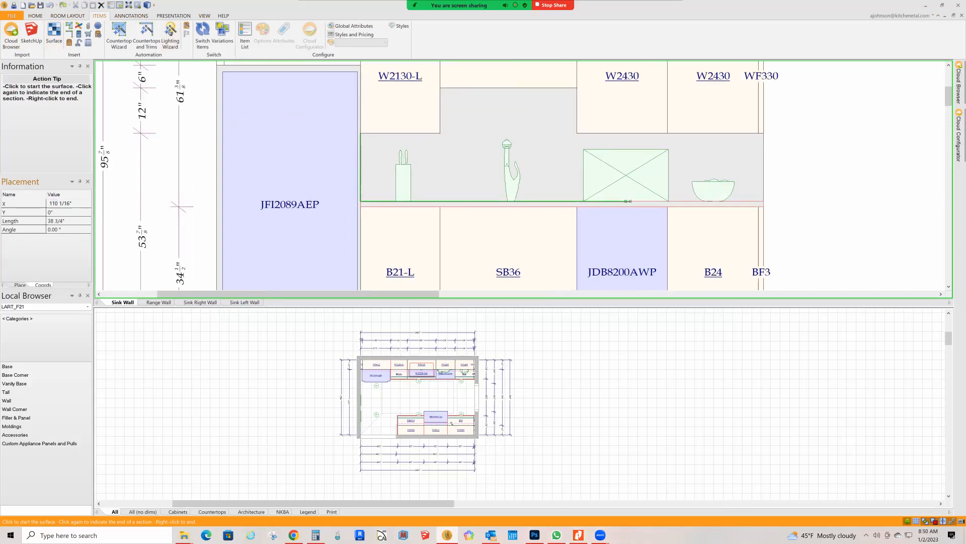
click(763, 201)
click(764, 134)
click(576, 133)
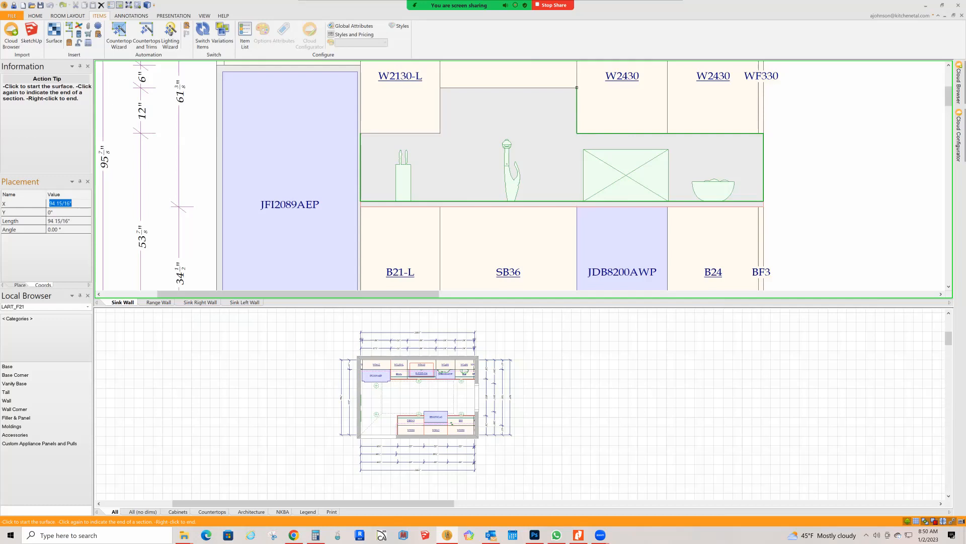
click(577, 88)
click(441, 88)
click(441, 134)
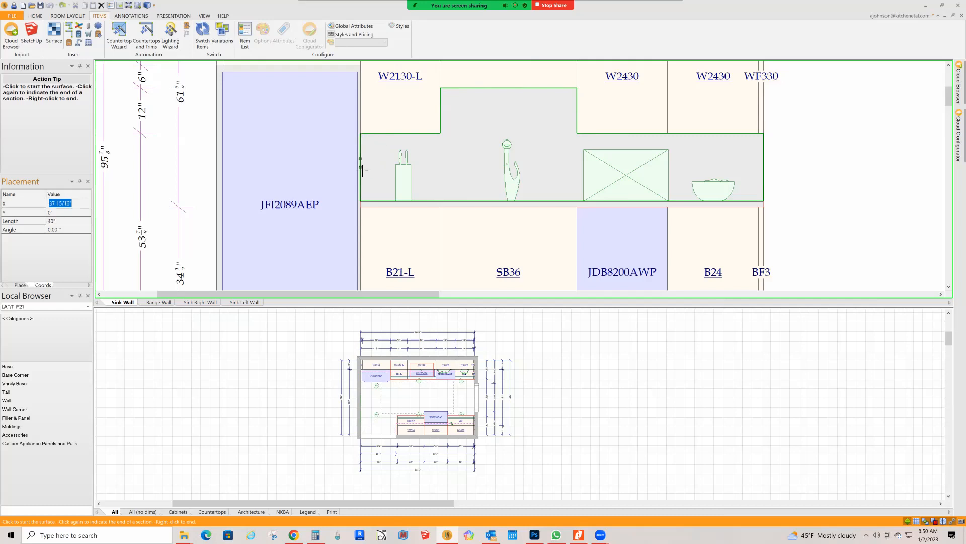
- Finish the backsplash surface outline and open the texture selection for the surface's display texture
right_click(389, 142)
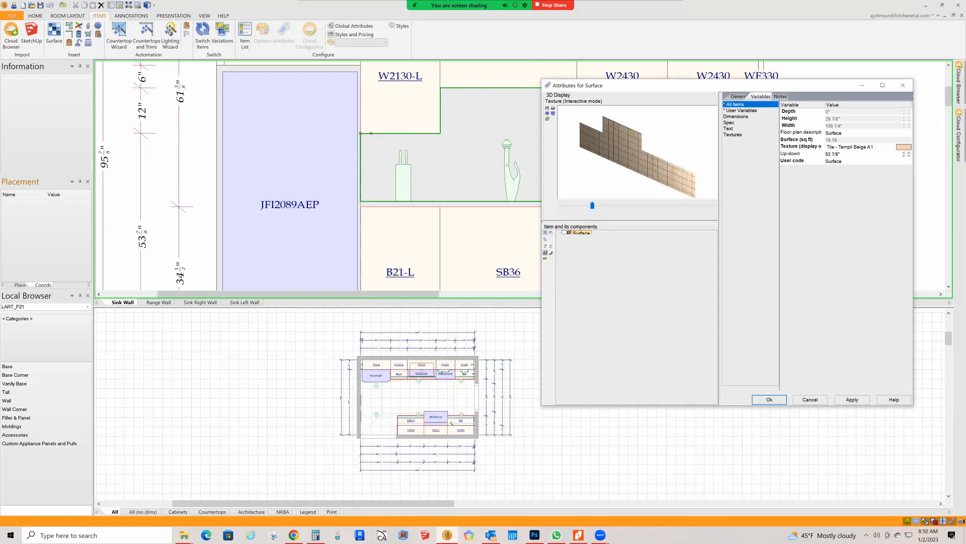
click(733, 134)
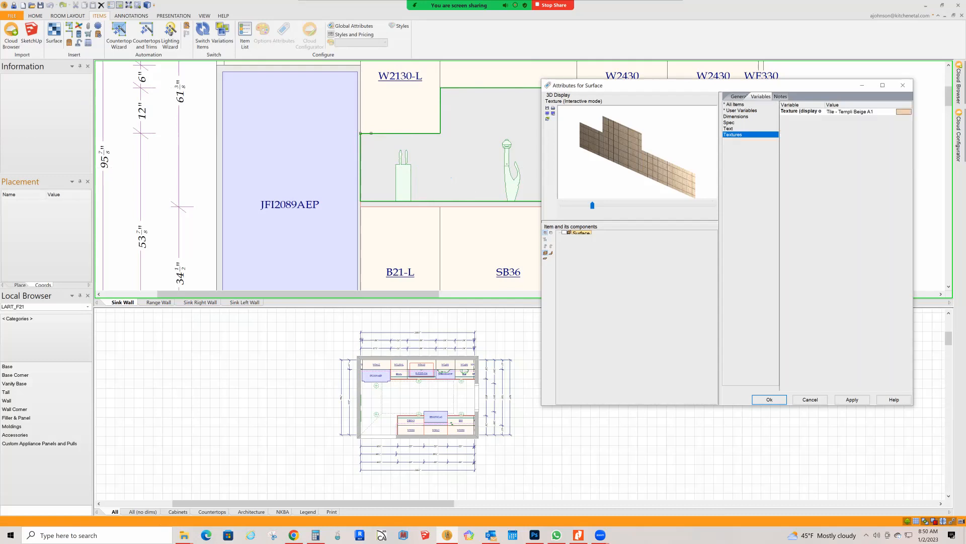
click(735, 105)
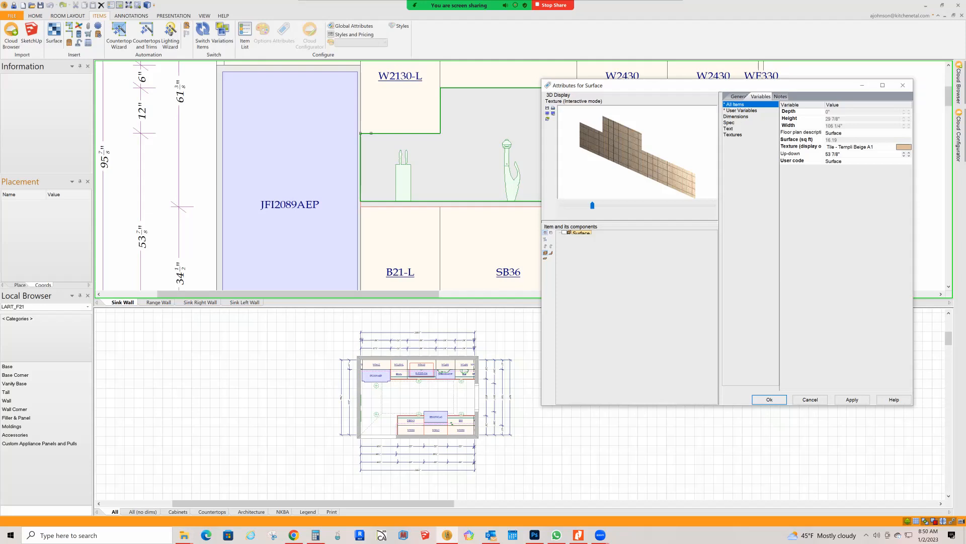
click(903, 147)
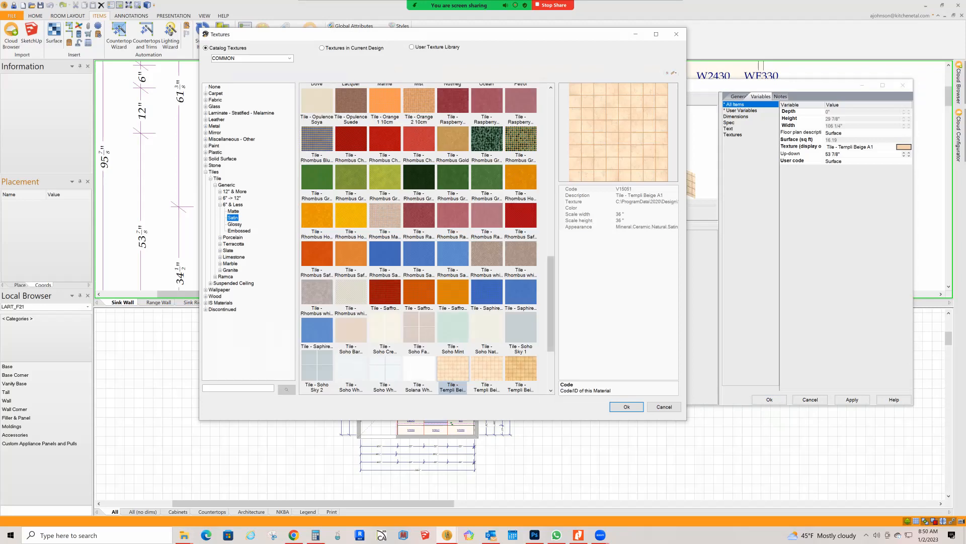
drag(506, 32, 508, 66)
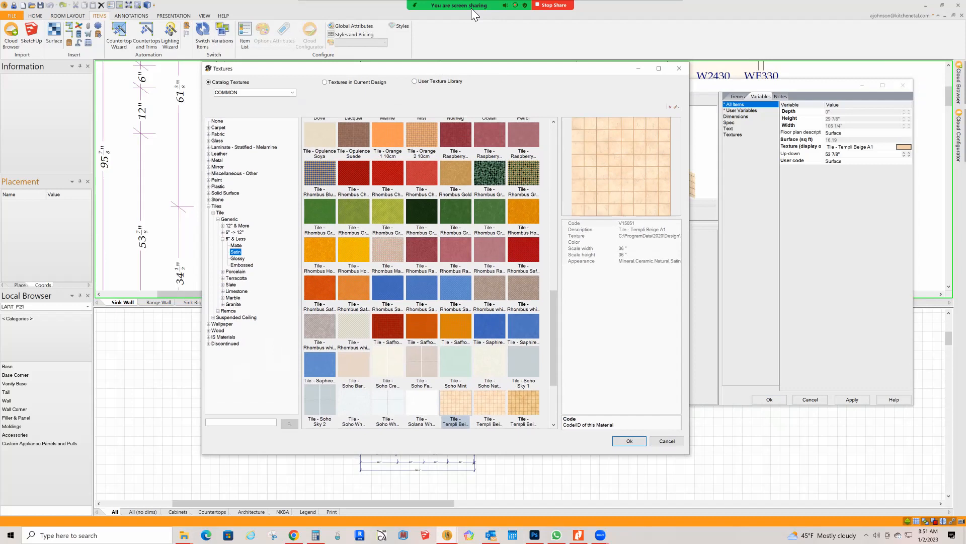
mouse_move(471, 8)
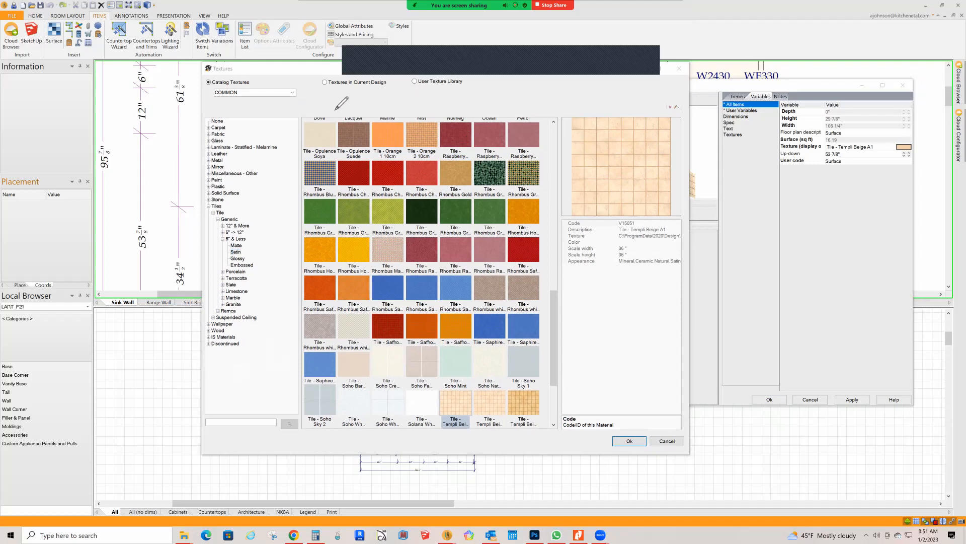
mouse_move(315, 89)
mouse_down()
mouse_move(402, 94)
mouse_move(400, 78)
mouse_move(357, 71)
mouse_move(322, 85)
mouse_move(314, 77)
mouse_move(316, 89)
mouse_up()
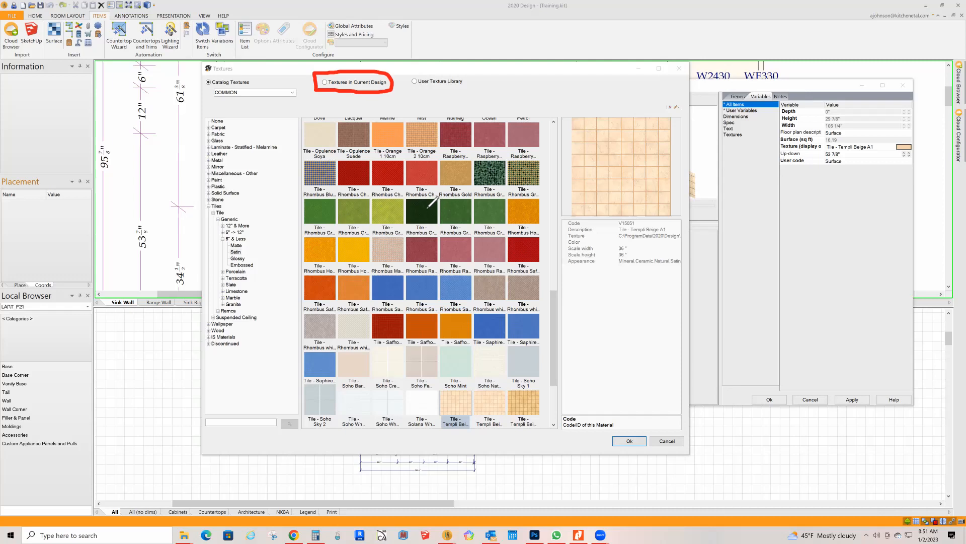
mouse_move(403, 91)
mouse_down()
mouse_move(465, 86)
mouse_move(465, 75)
mouse_move(407, 71)
mouse_up()
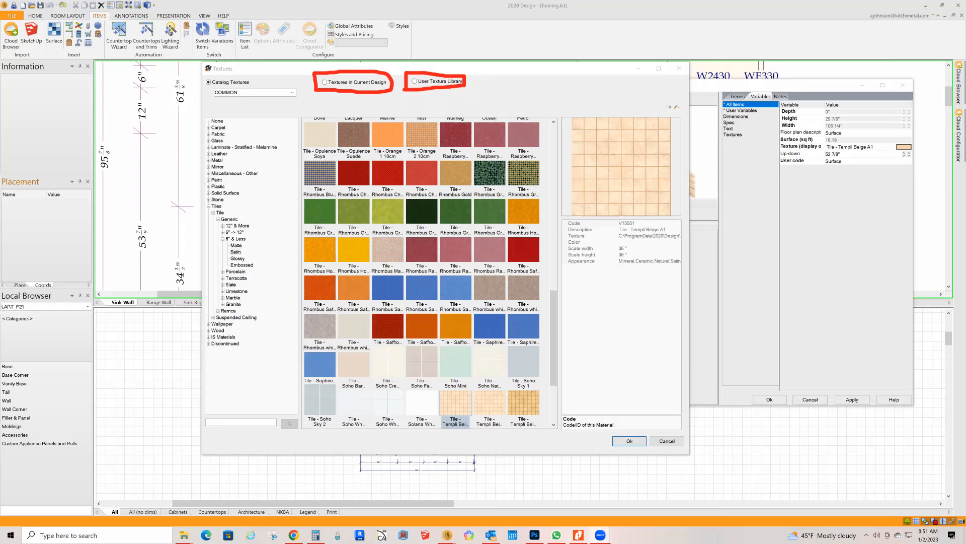
click(467, 88)
click(442, 63)
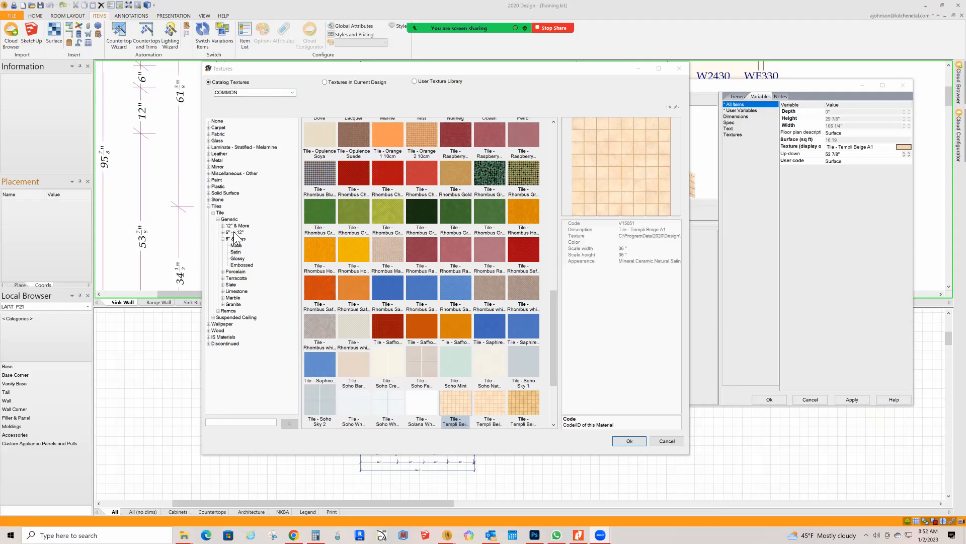
- Browse the generic catalog tile textures of 6" & Less in matte, satin and glossy, plus the glossy porcelain tiles
click(239, 247)
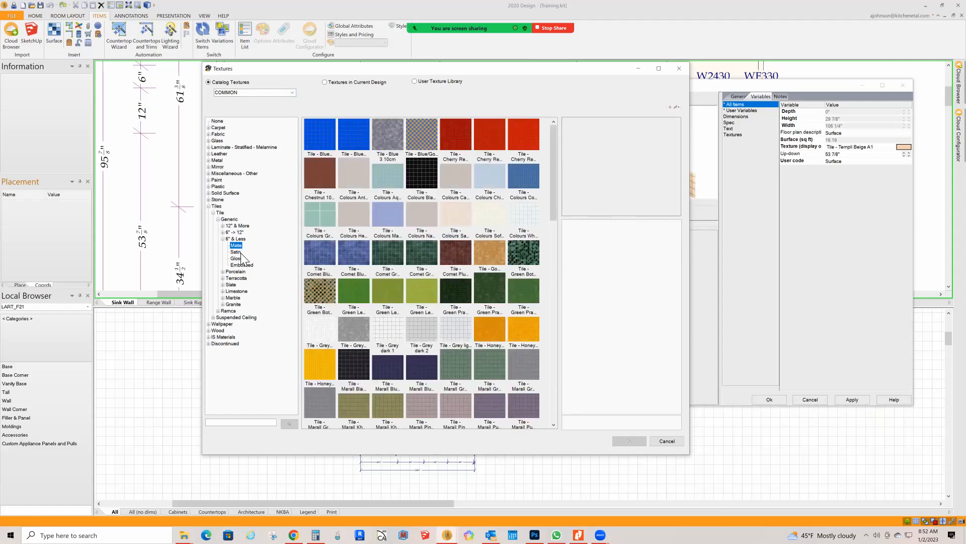
click(235, 252)
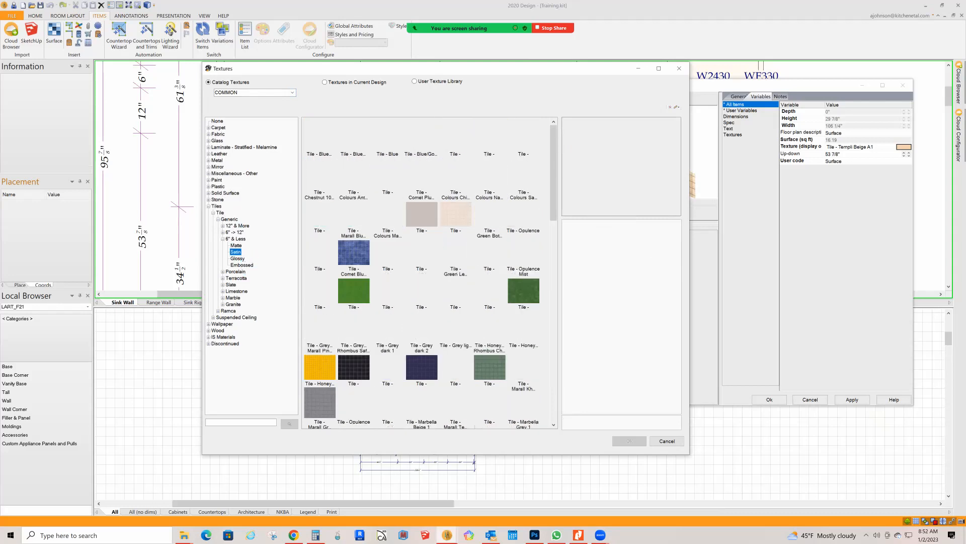
key(Down)
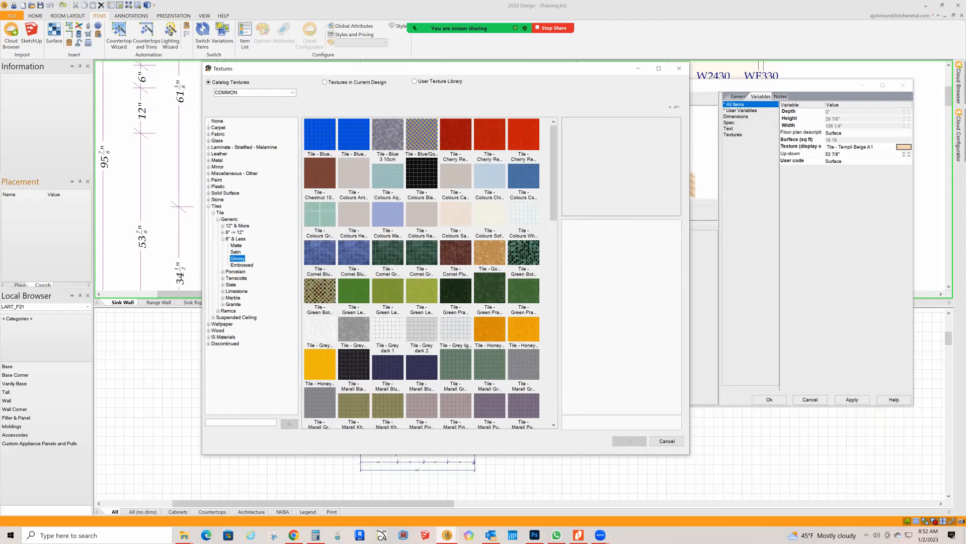
click(223, 271)
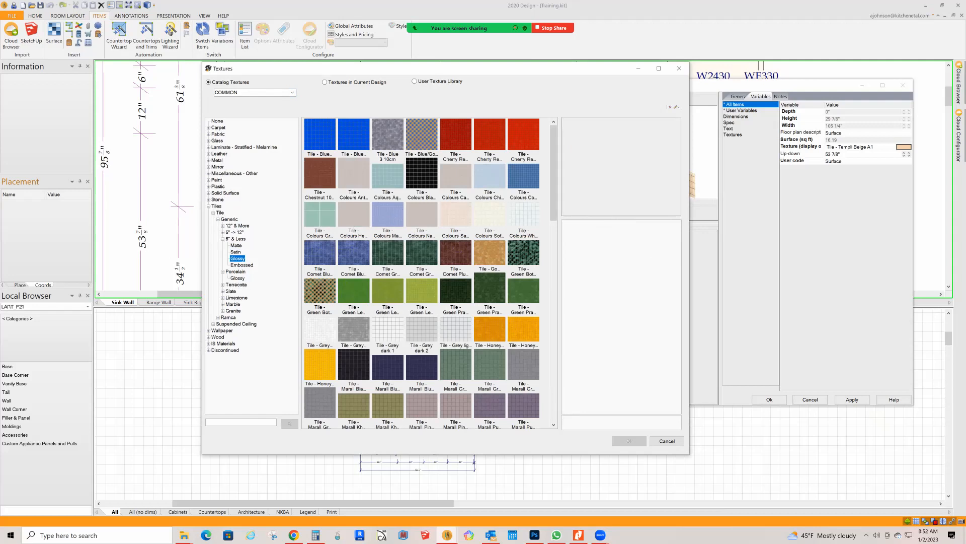
click(237, 277)
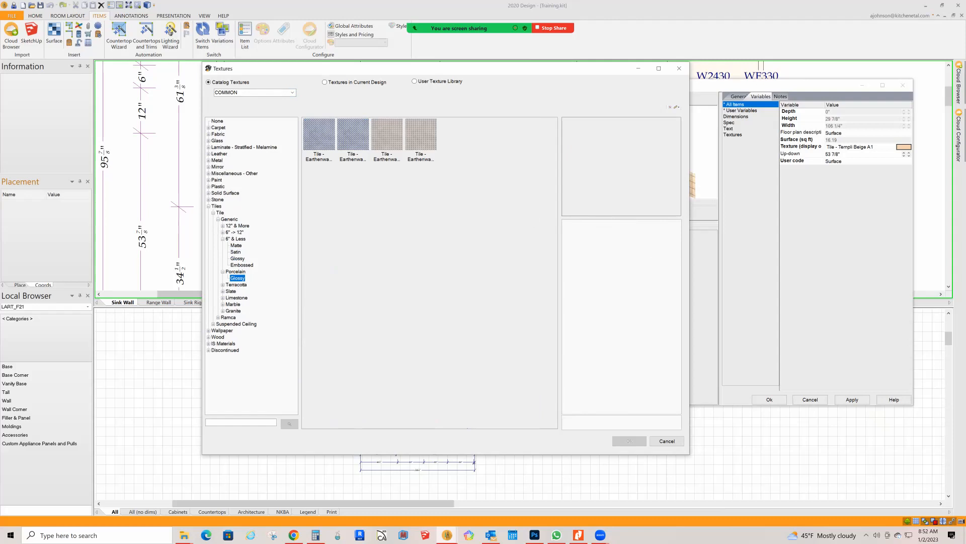
click(386, 208)
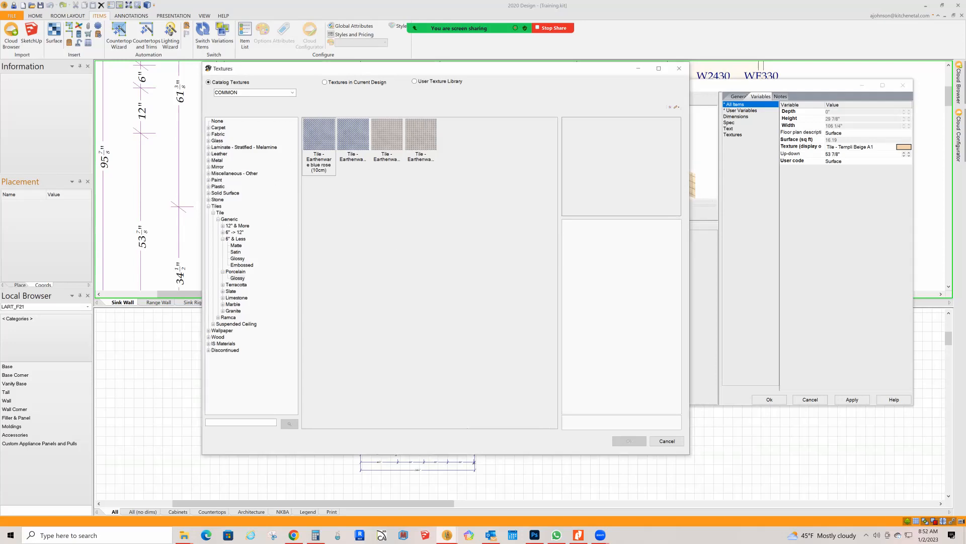
click(679, 68)
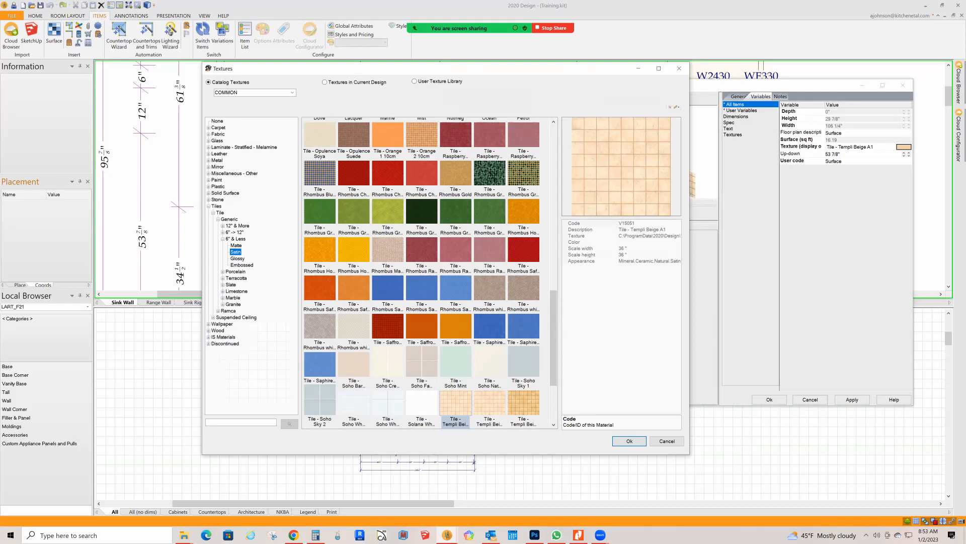
- Review the textures in the current design, comparing MRBCALOROCHE (1) with Alaska-White-Granite and previewing how MRBCALOROCHE (1) tiles
click(328, 85)
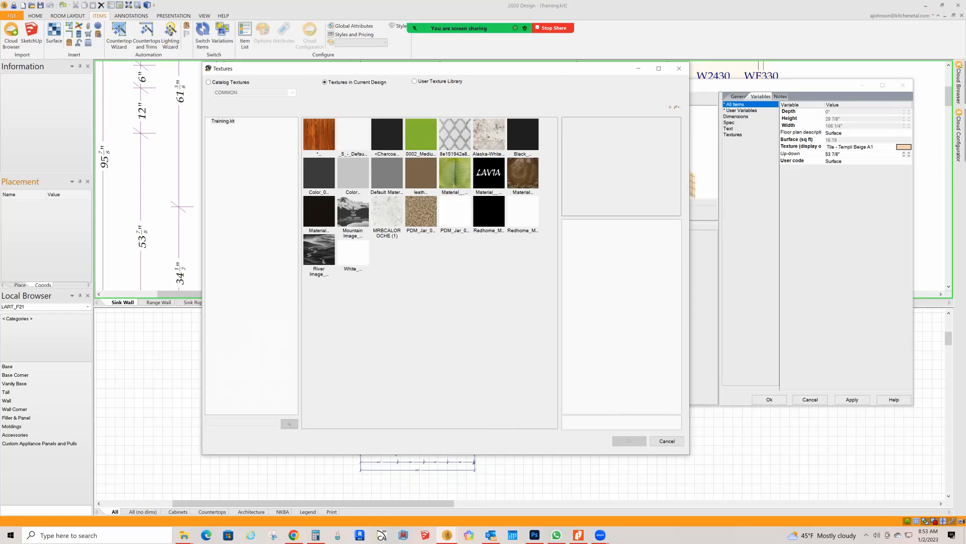
click(388, 229)
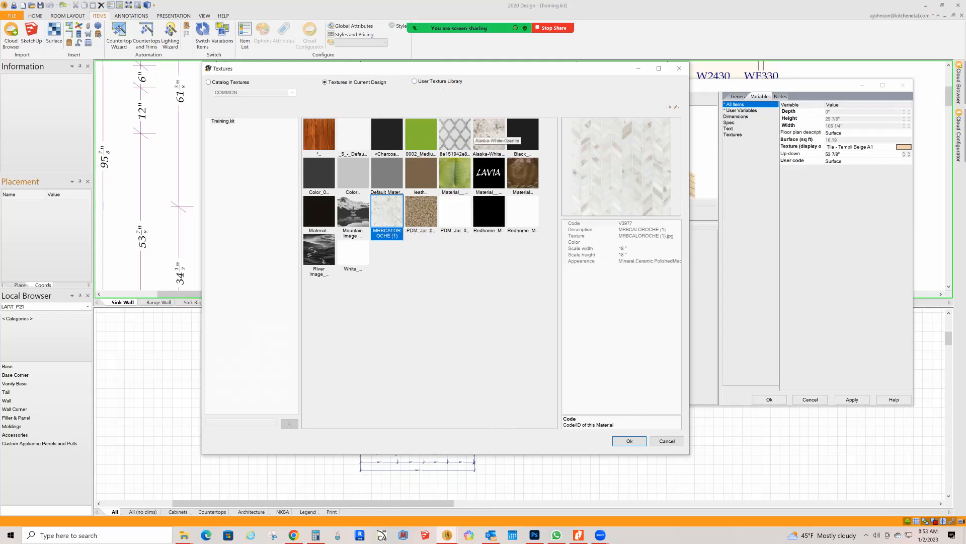
click(474, 136)
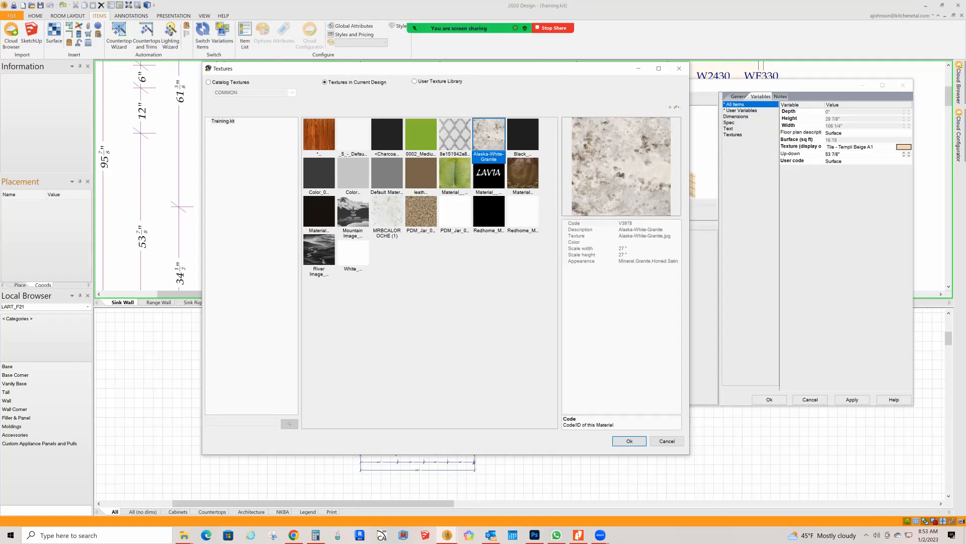
click(392, 214)
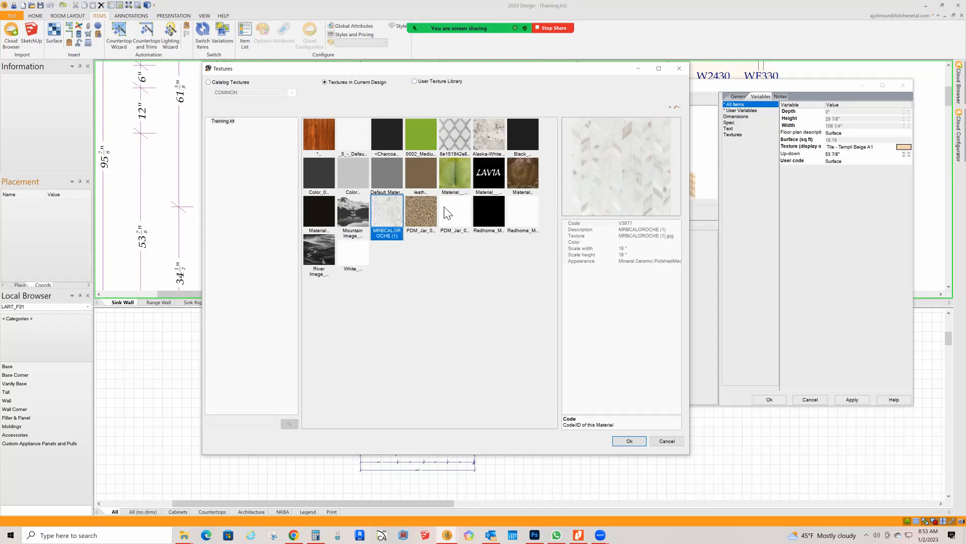
double_click(390, 214)
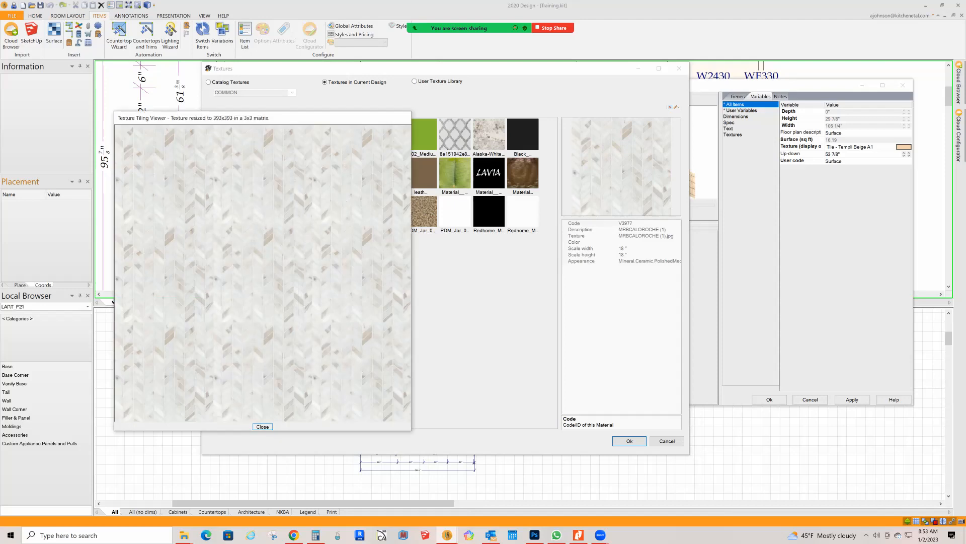
click(262, 426)
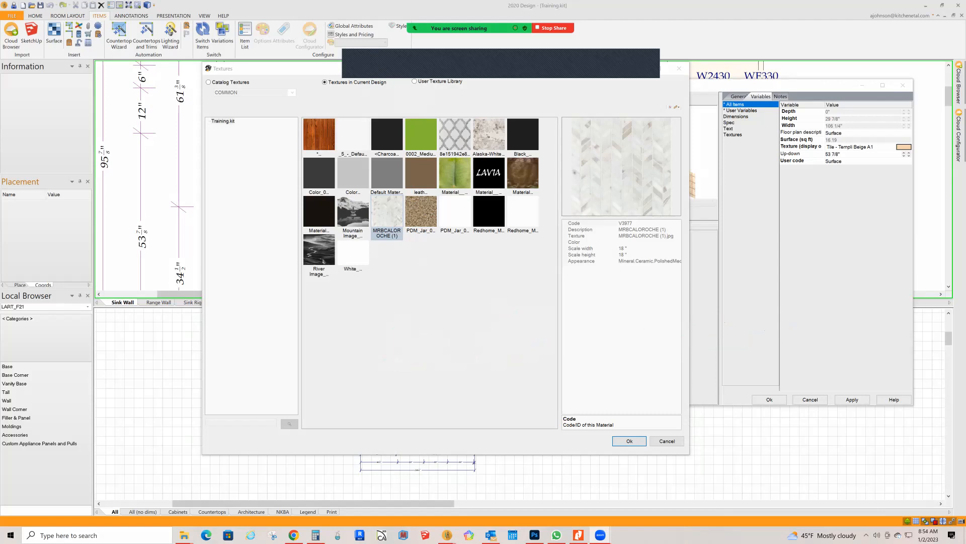
click(406, 102)
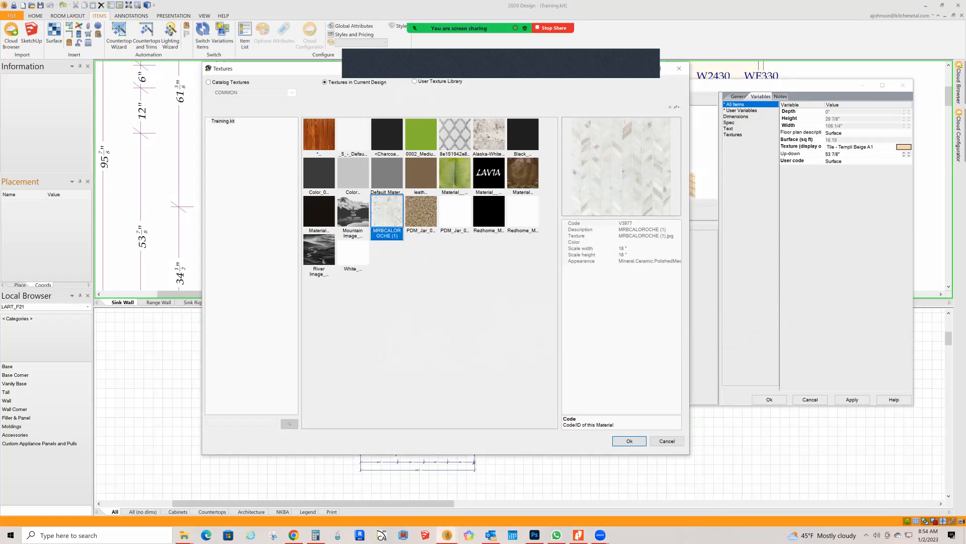
- Switch to the user texture library and start adding a texture from a file in the Training File folder
click(415, 81)
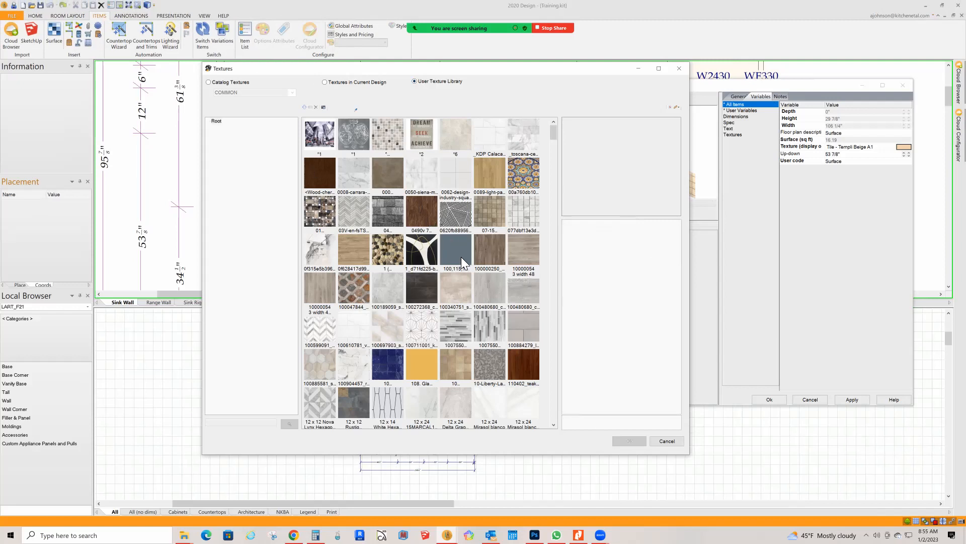
scroll(468, 227, down, 1)
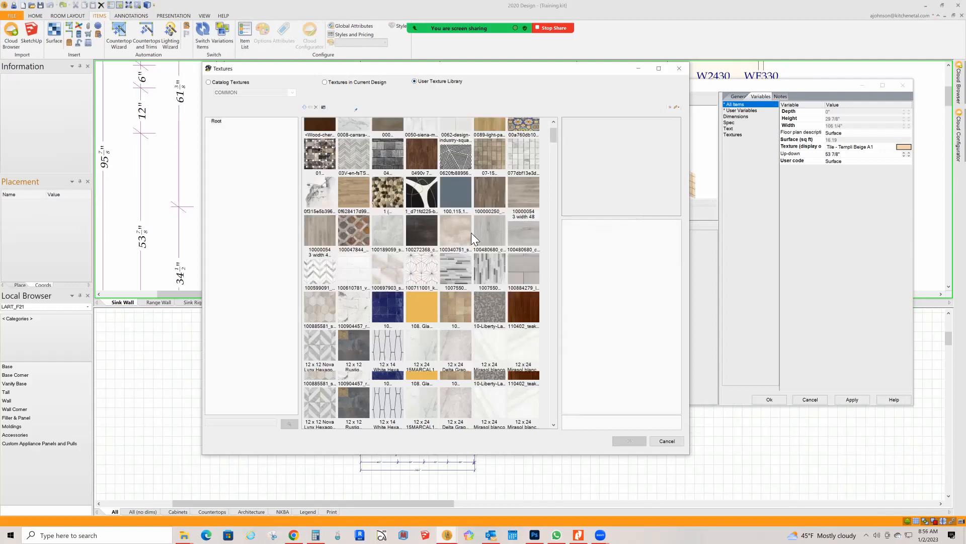
scroll(436, 258, down, 2)
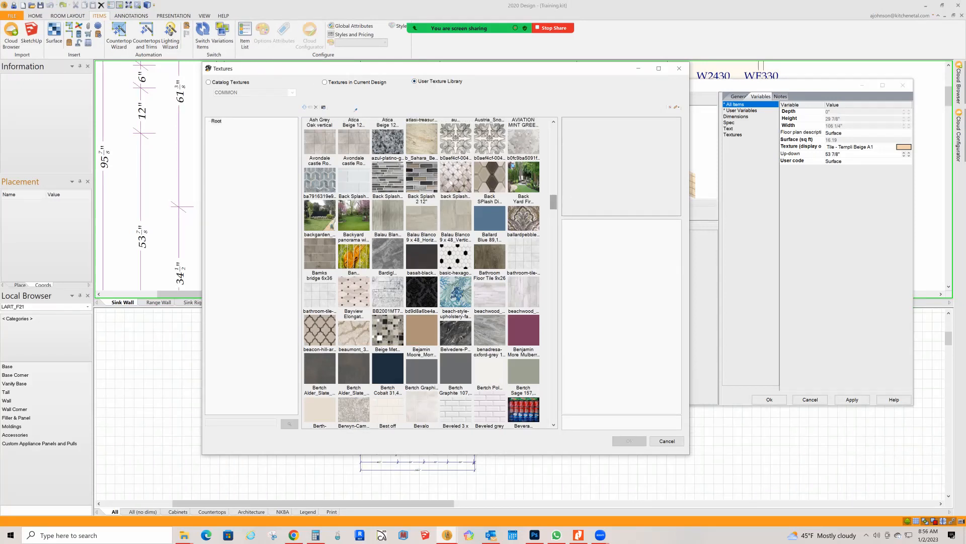
scroll(425, 136, up, 3)
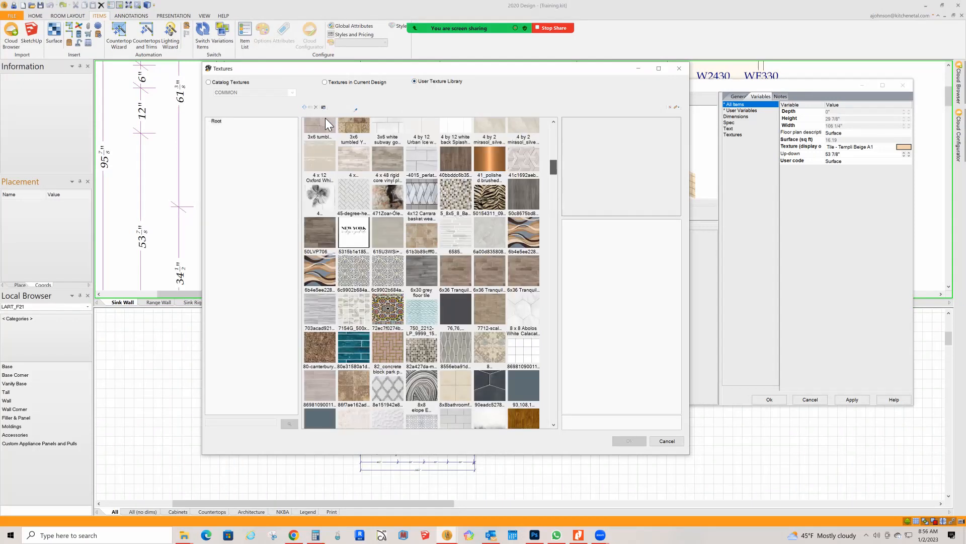
click(324, 108)
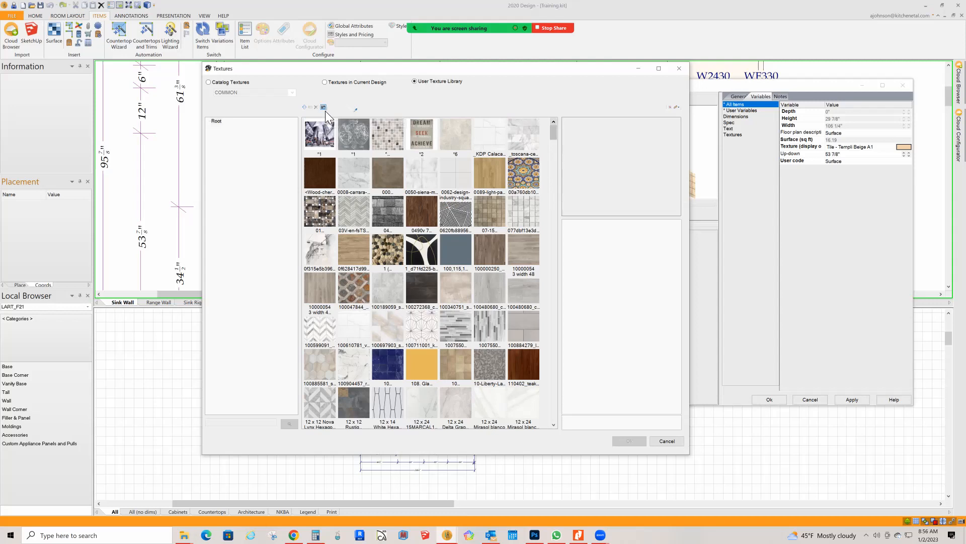
click(324, 107)
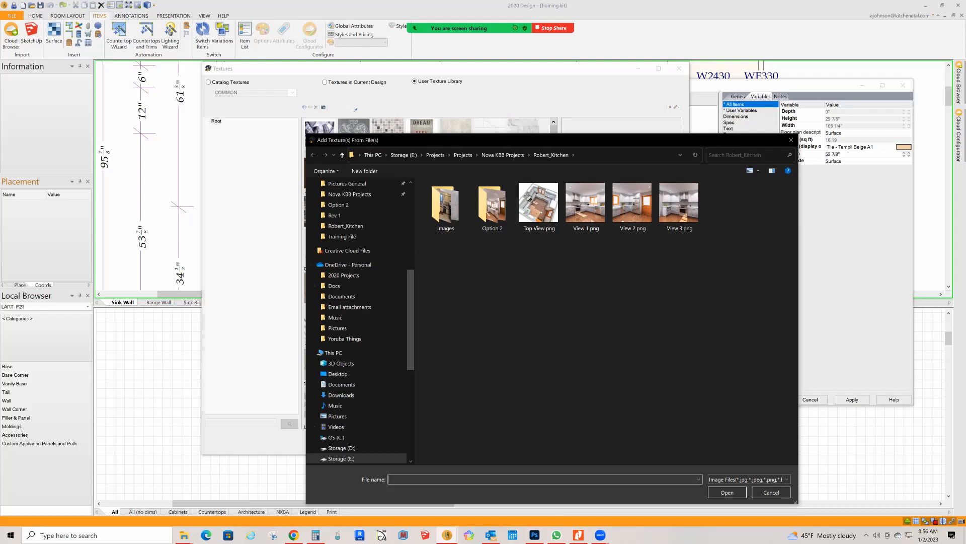
drag(525, 144, 585, 63)
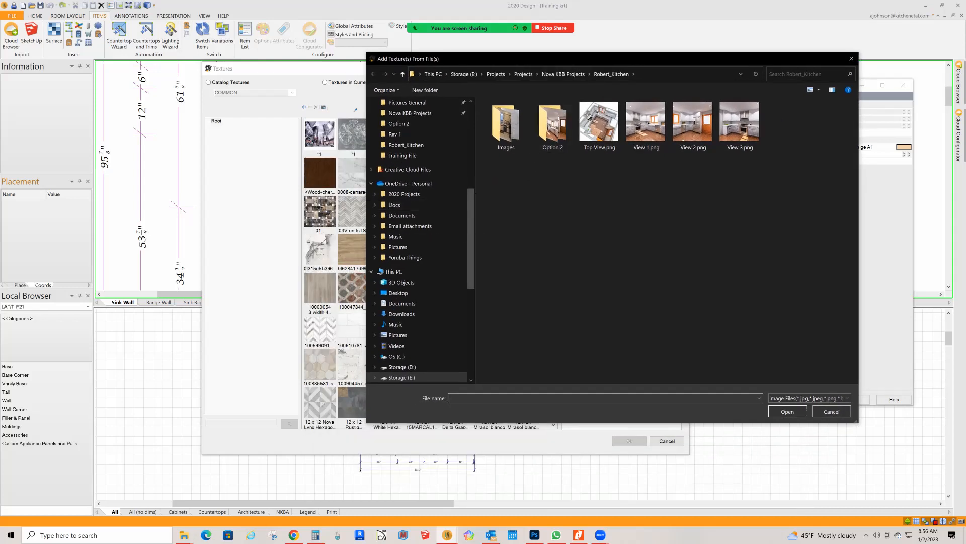
click(412, 160)
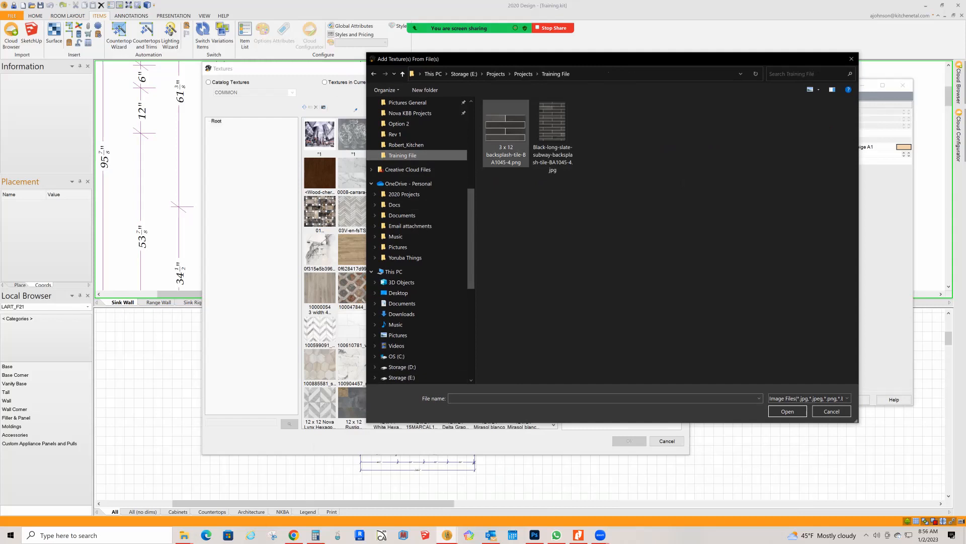
- Rename the cropped tile image to "3 x 6 backsplash-tile-BA1045-4.png" within the file selection dialog
click(506, 128)
click(510, 147)
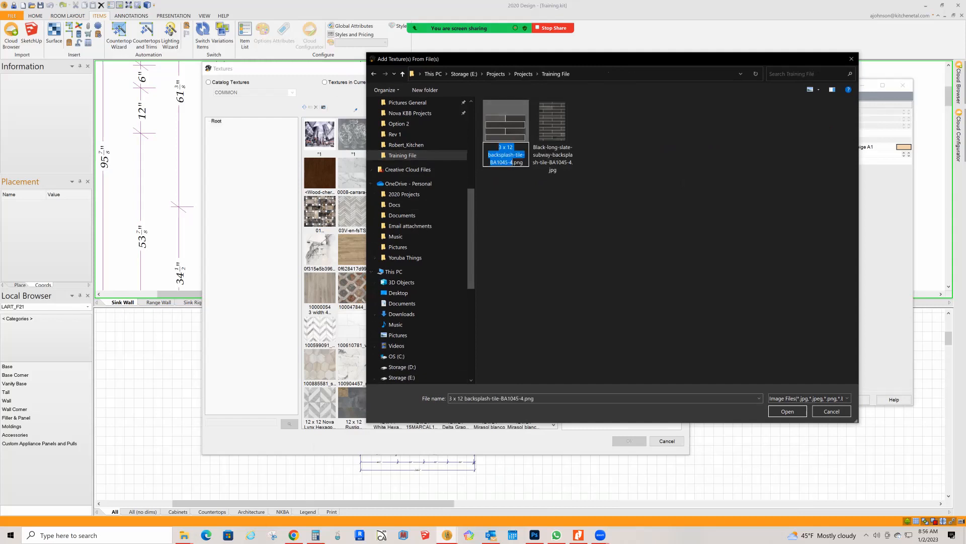
double_click(509, 147)
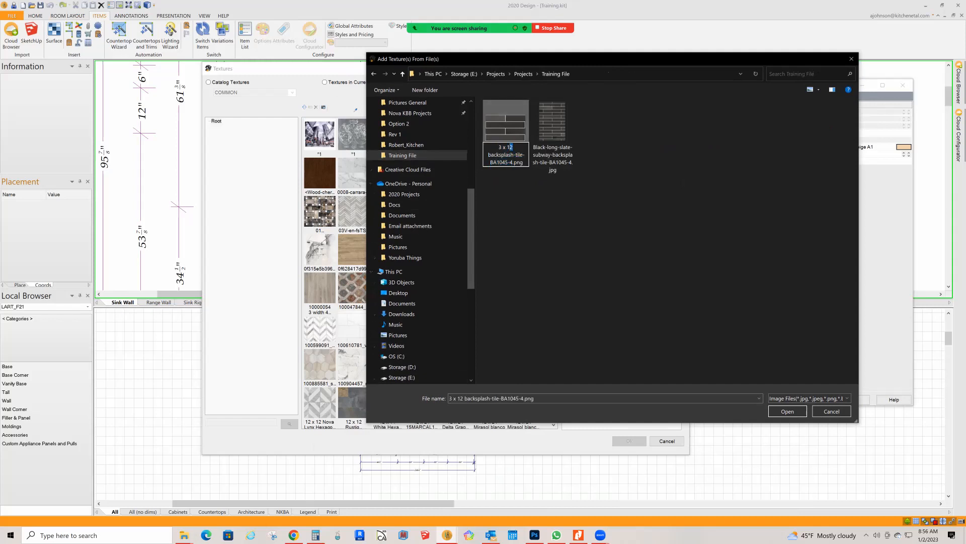
drag(510, 147, 507, 147)
text(6)
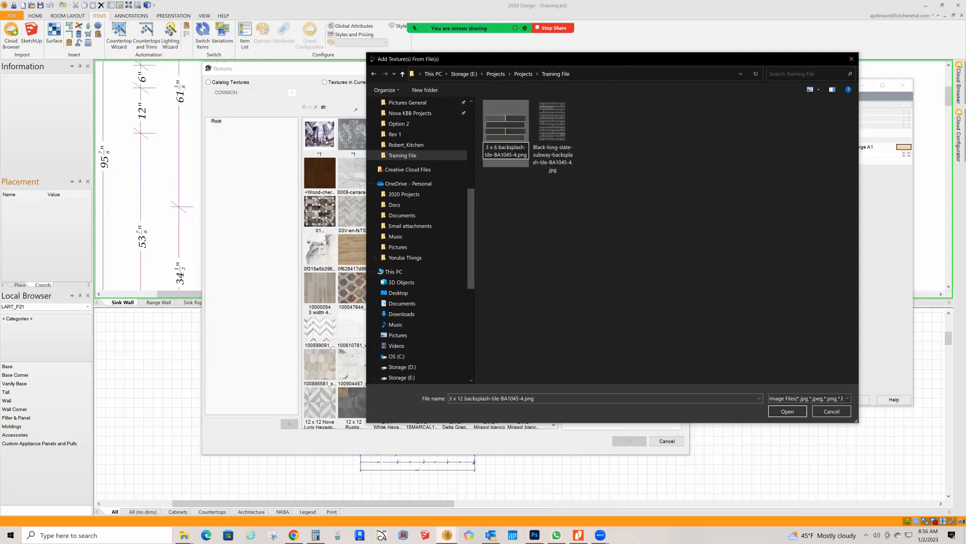
key(Return)
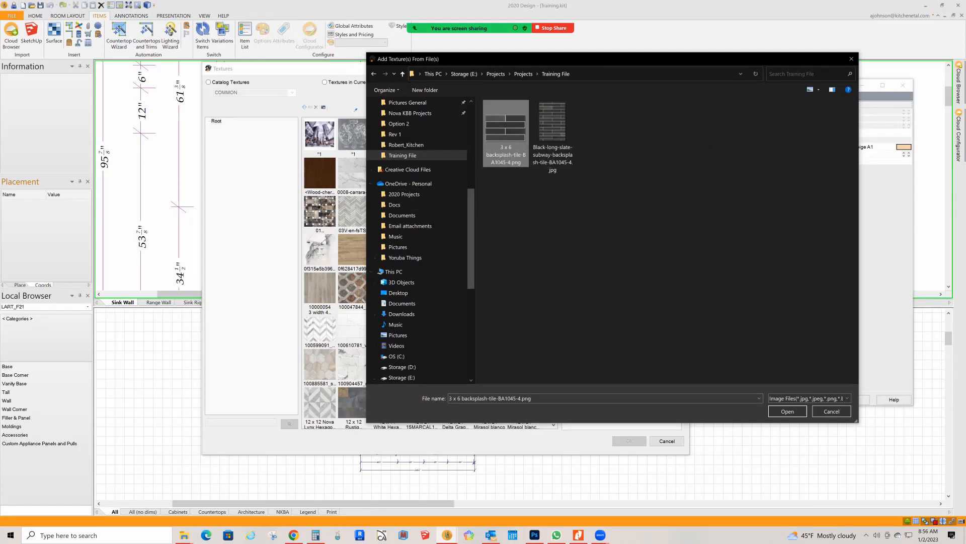
- Add "3 x 6 backsplash-tile-BA1045-4.png" to the user texture library and widen the Textures dialog
click(787, 411)
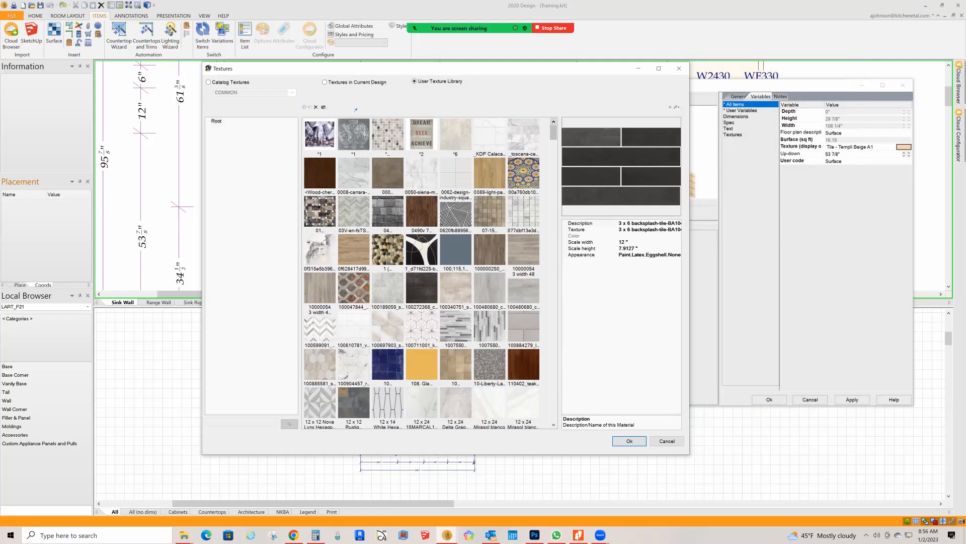
drag(690, 279, 713, 279)
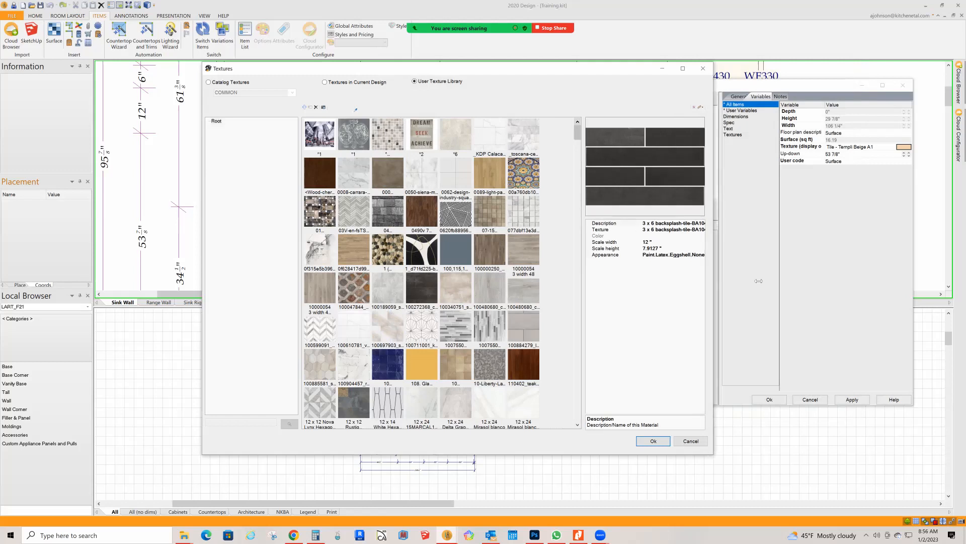
mouse_move(585, 256)
mouse_down()
mouse_move(569, 259)
mouse_move(589, 257)
mouse_up()
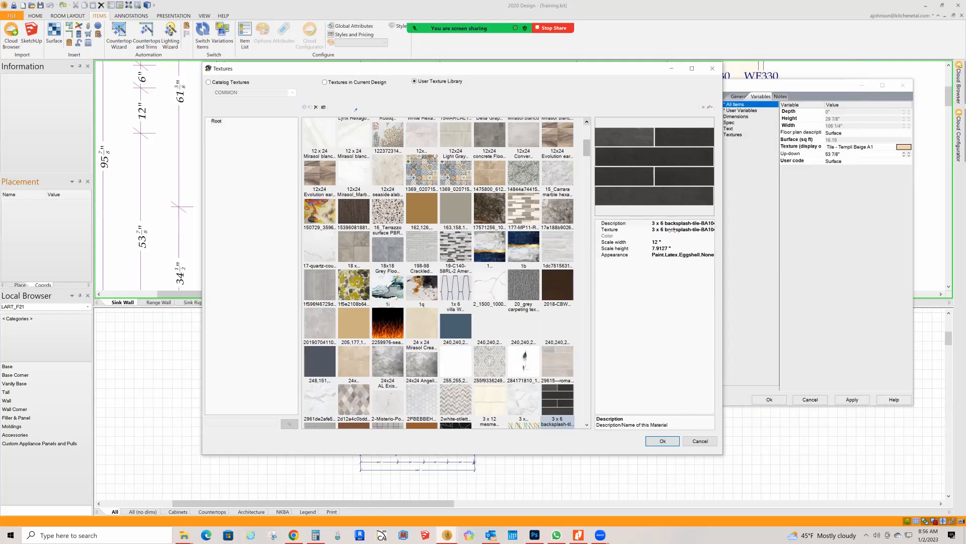
drag(638, 224, 676, 224)
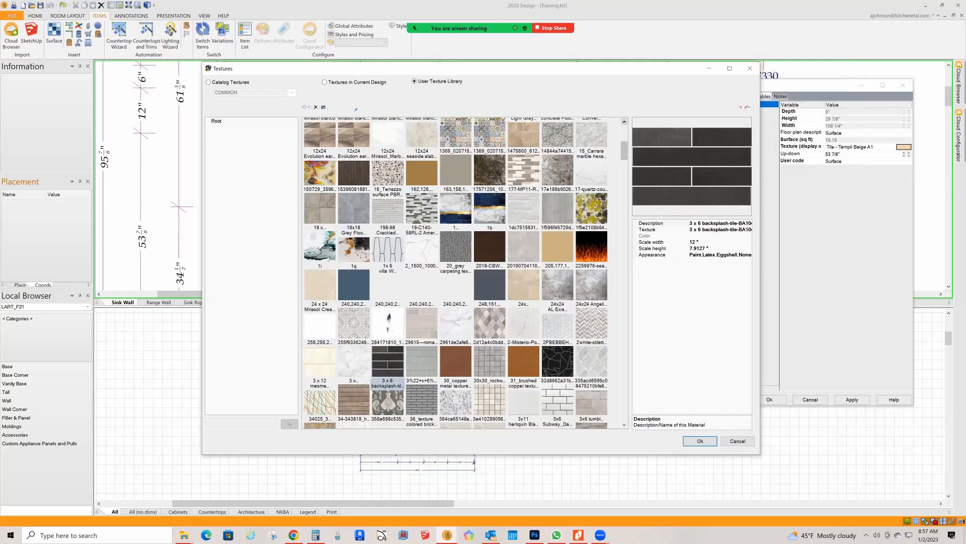
- Browse the user texture library to locate the added 3 x 6 backsplash tile among the textures whose names begin with 3
click(591, 246)
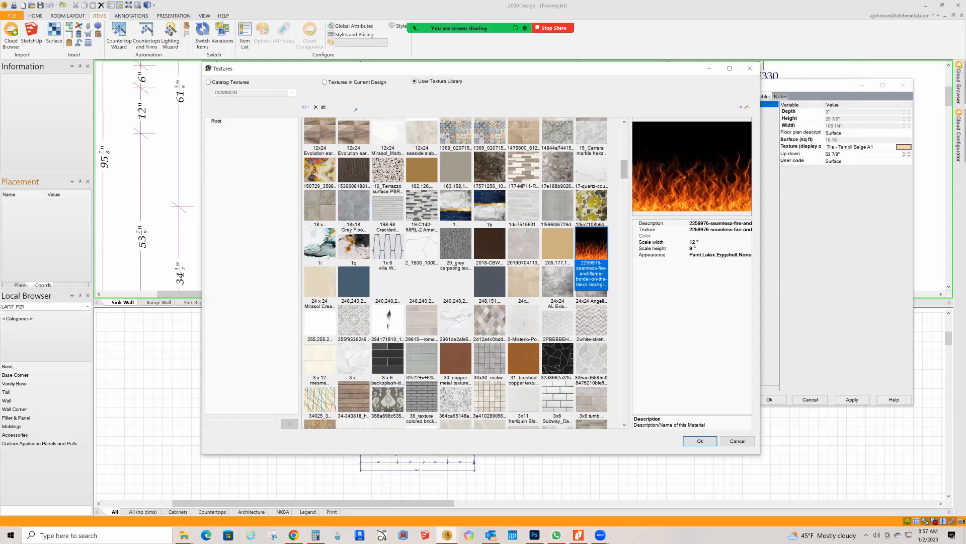
scroll(455, 273, down, 3)
click(388, 356)
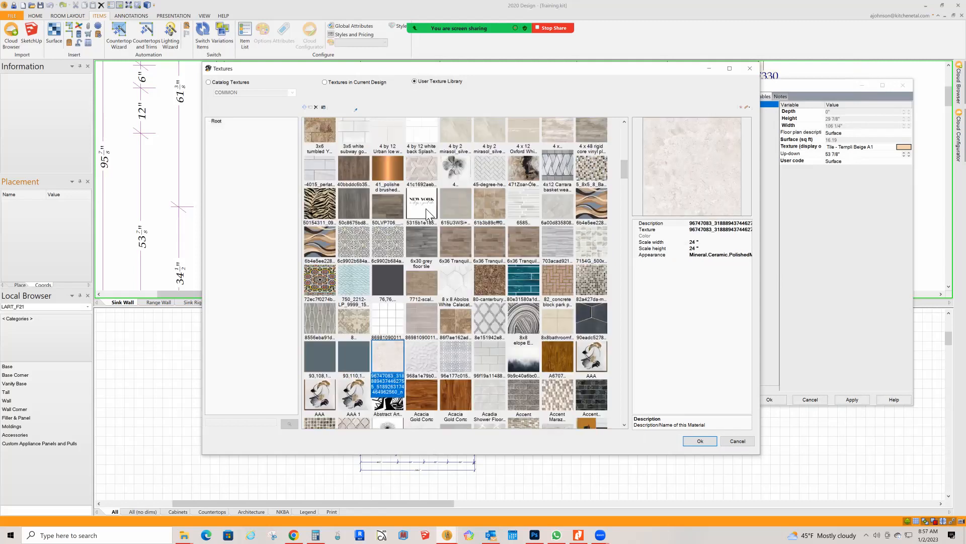
scroll(426, 208, up, 1)
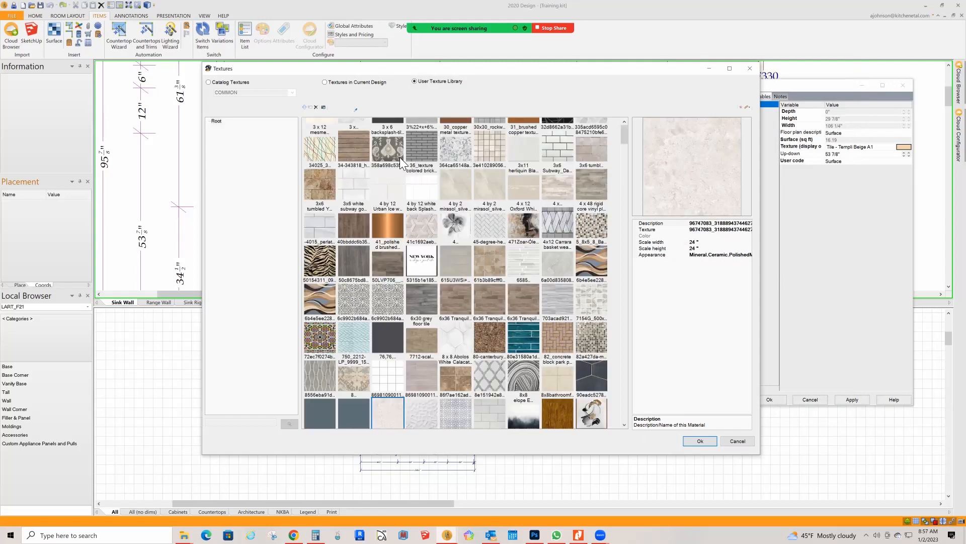
scroll(398, 146, up, 5)
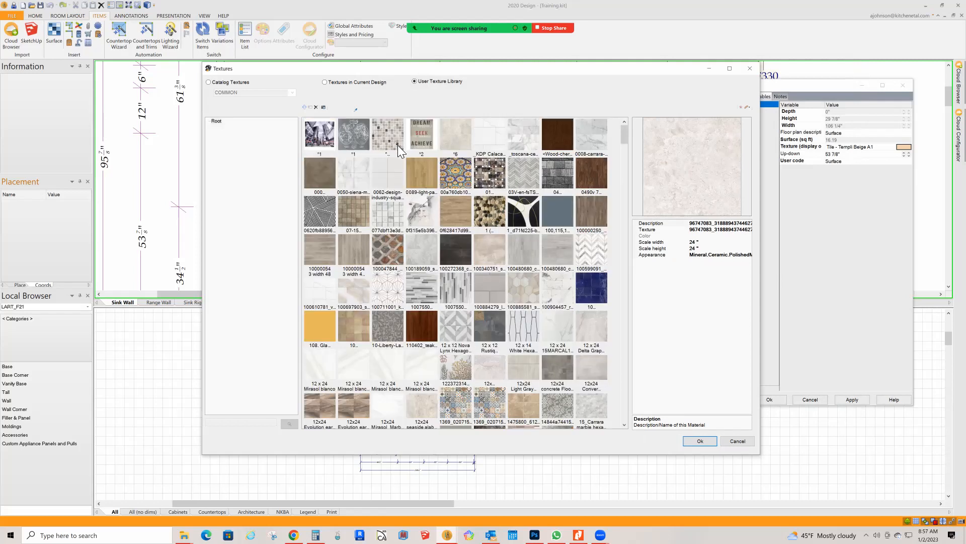
click(361, 144)
key(6)
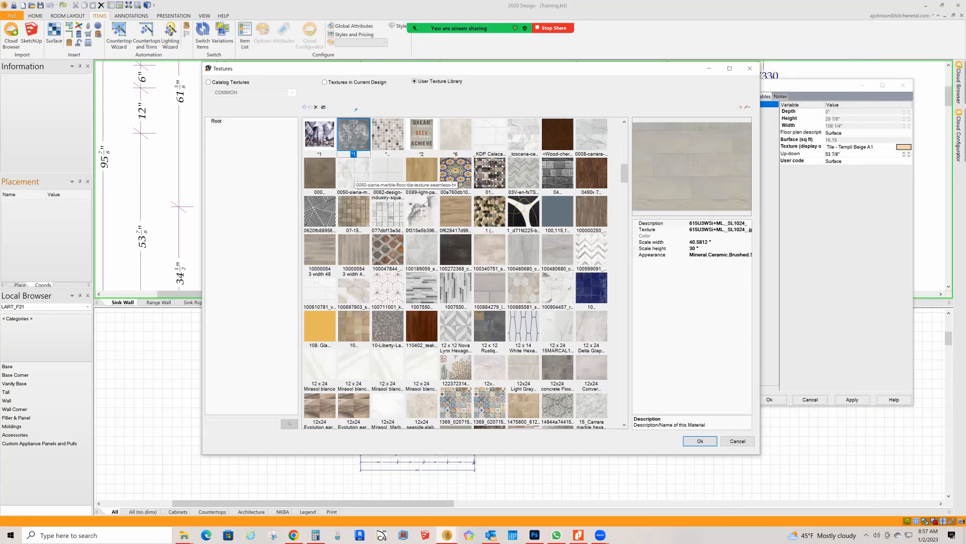
key(3)
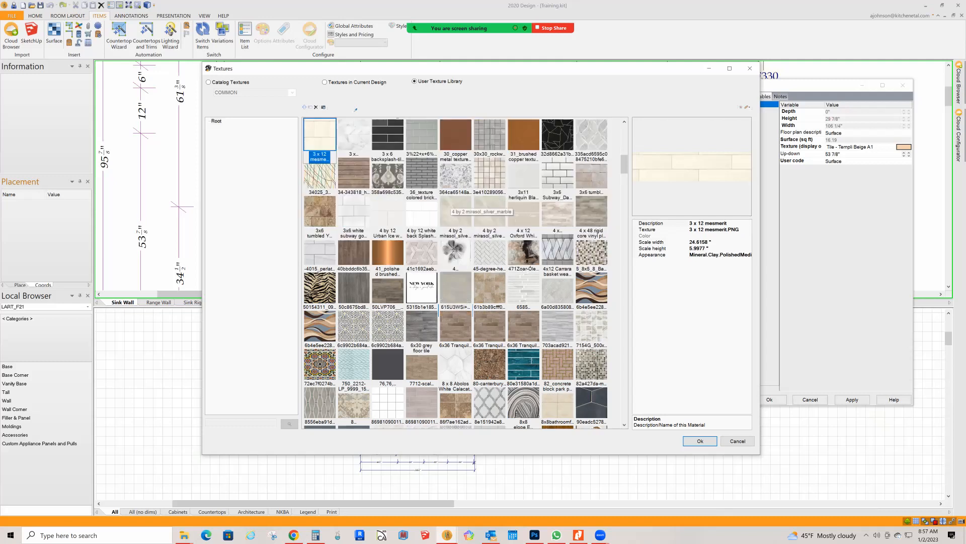
- Set the scale height of the 3 x 6 backsplash-tile-BA1045-4 texture to 8"
click(385, 136)
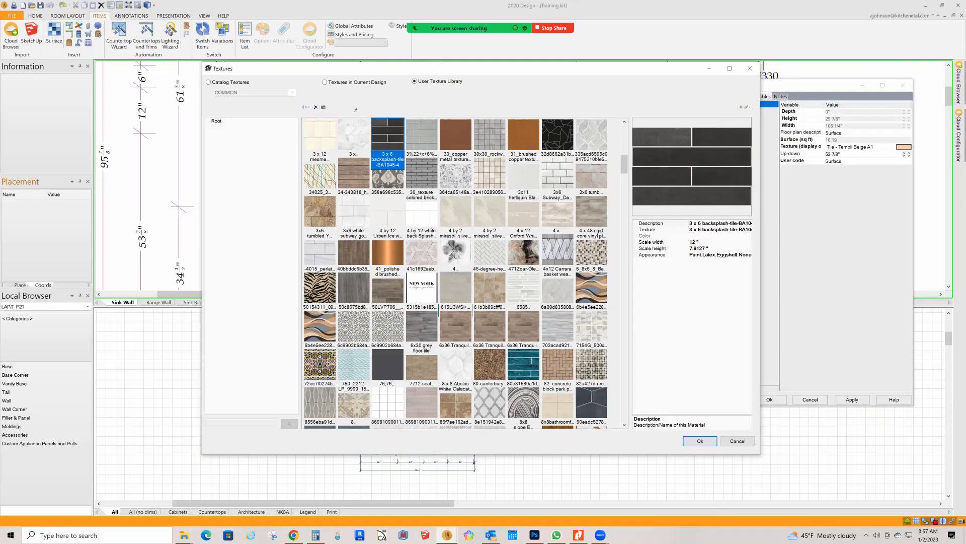
click(699, 241)
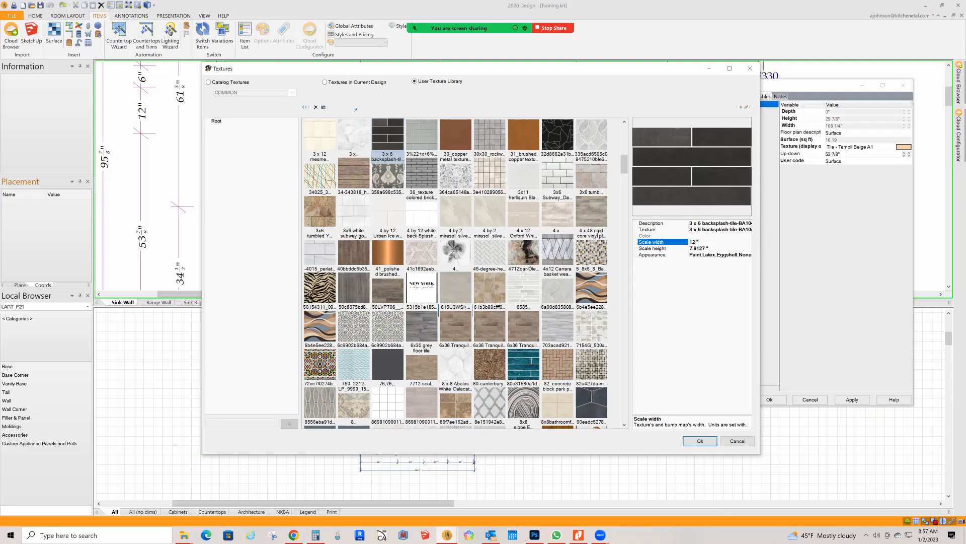
click(709, 248)
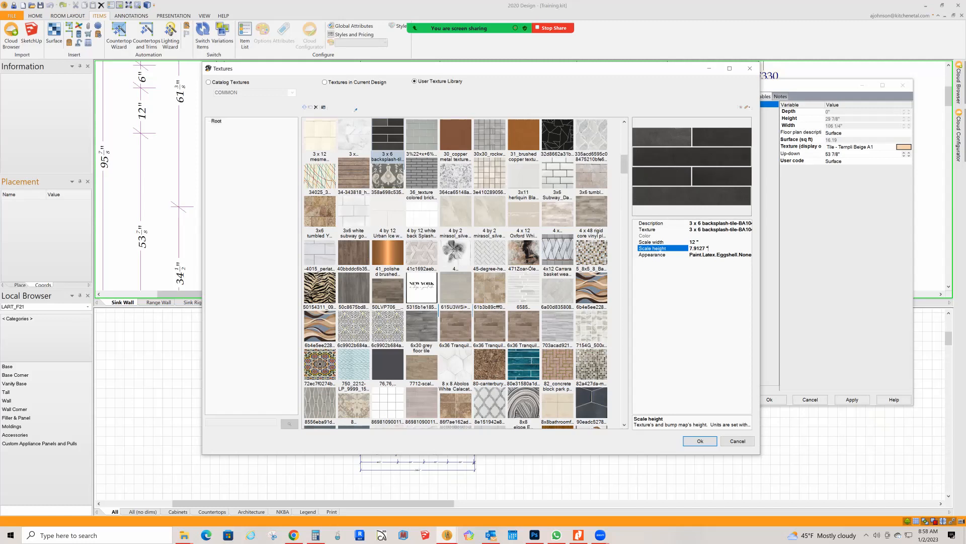
click(699, 249)
text(8)
key(Return)
click(711, 242)
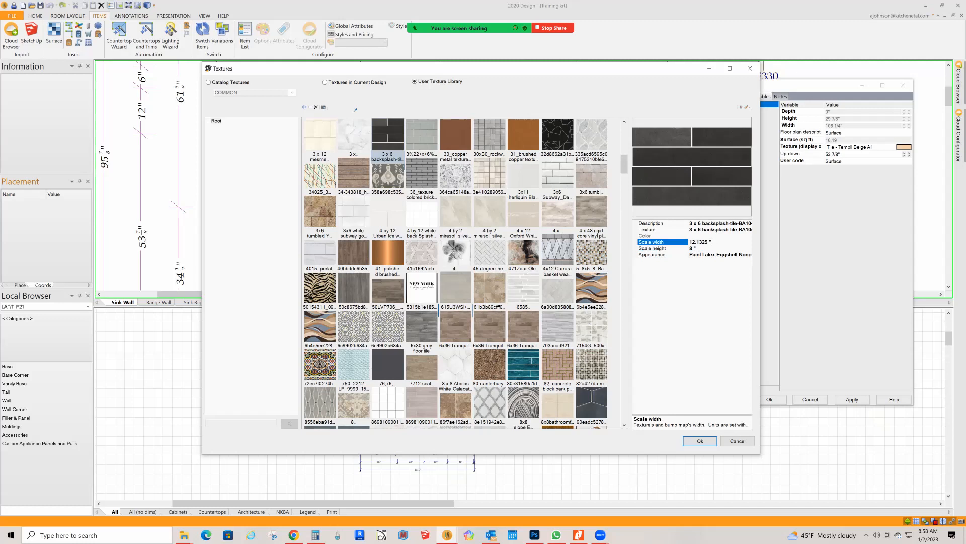
- Set the texture's appearance to group Mineral, type Ceramic, finish PolishedMedium and coating Satin
click(738, 254)
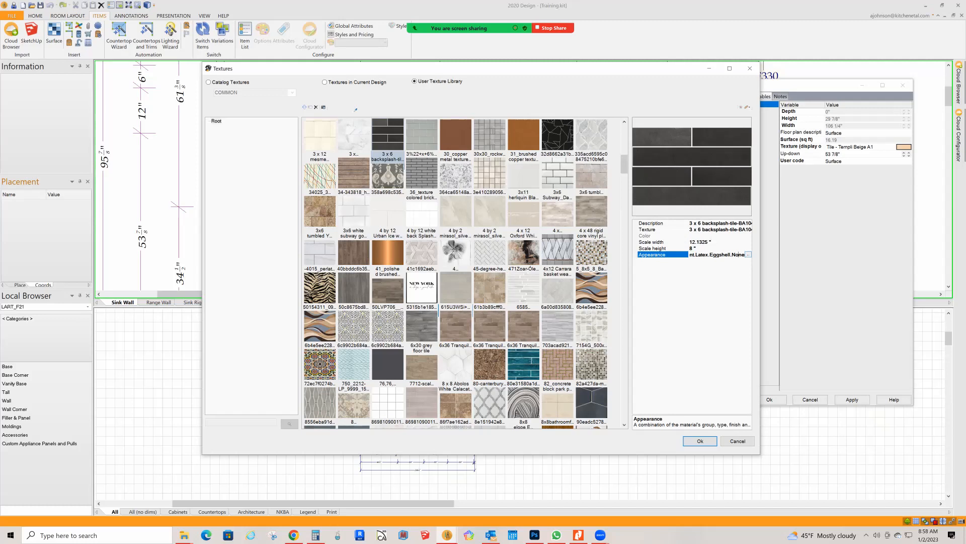
click(748, 254)
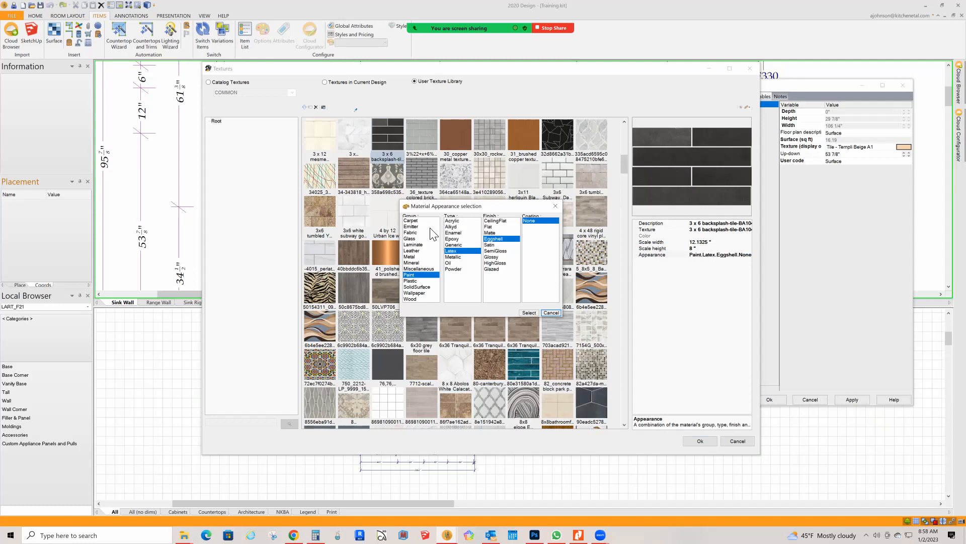
click(411, 262)
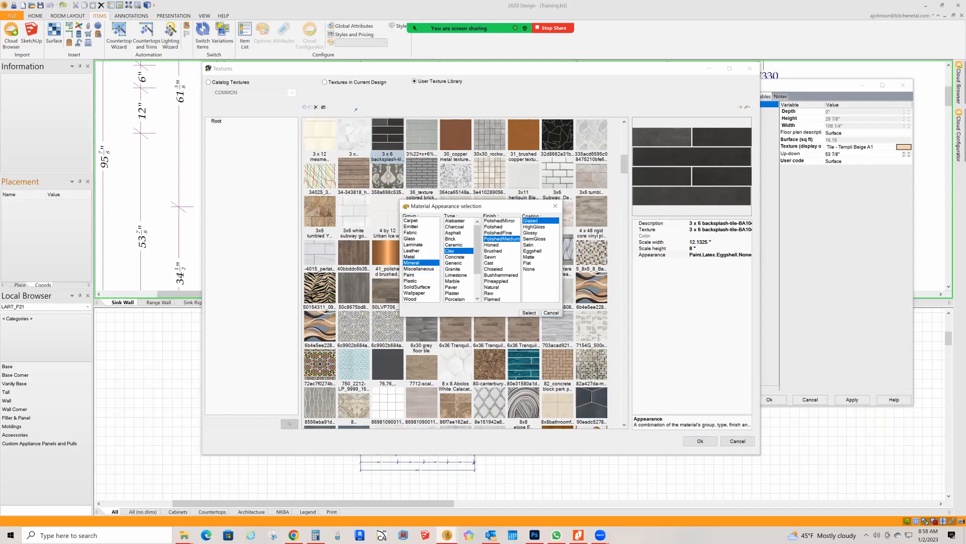
click(455, 246)
click(528, 244)
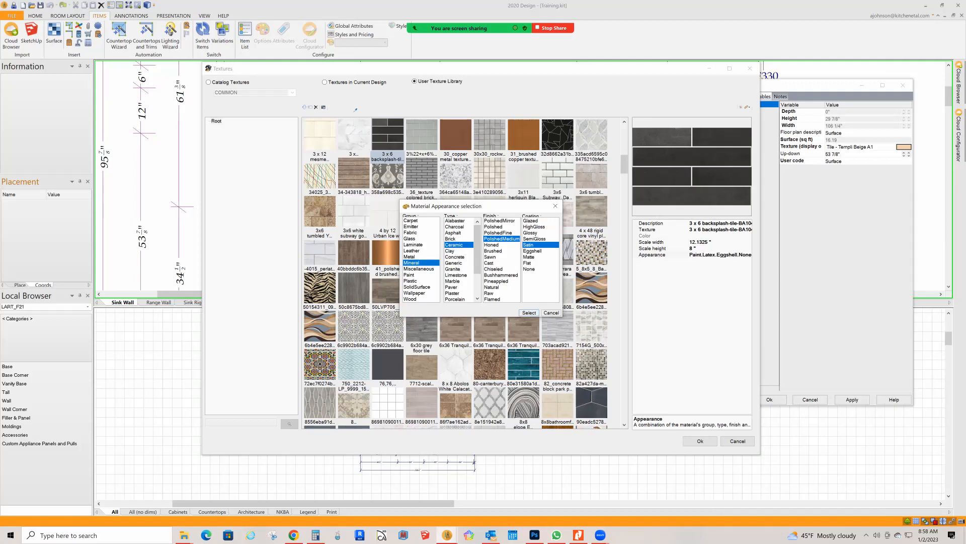
key(Return)
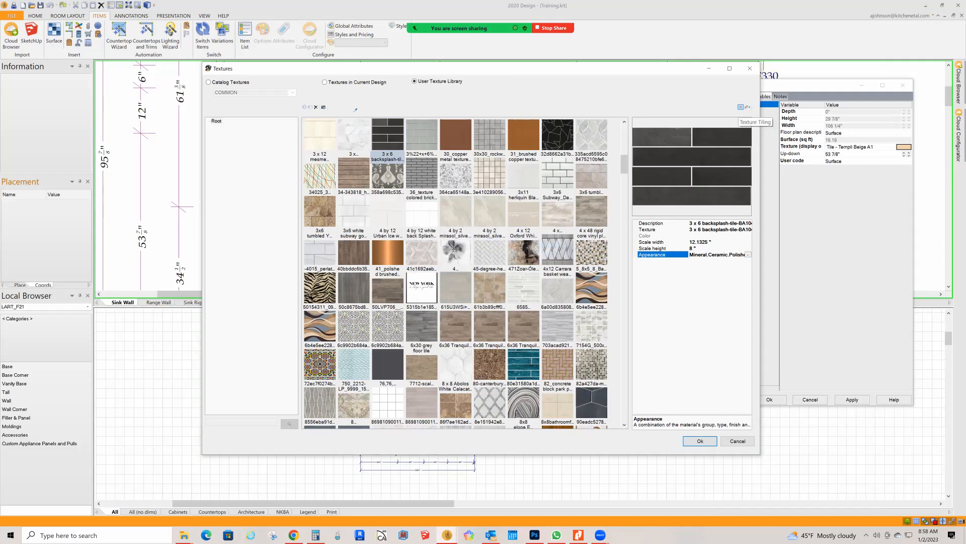
- Preview how the 3 x 6 backsplash tile texture repeats and apply it to the sink wall's backsplash surface
click(740, 107)
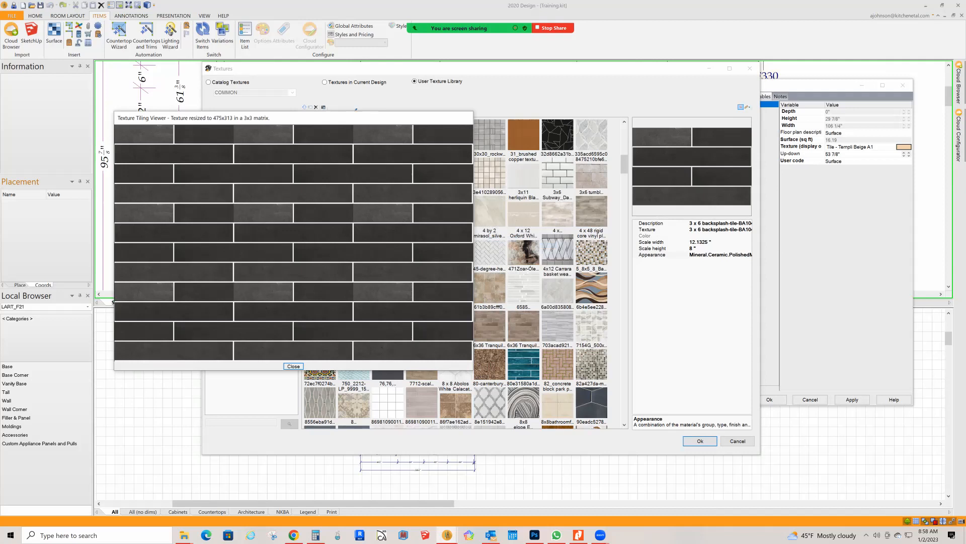
key(Return)
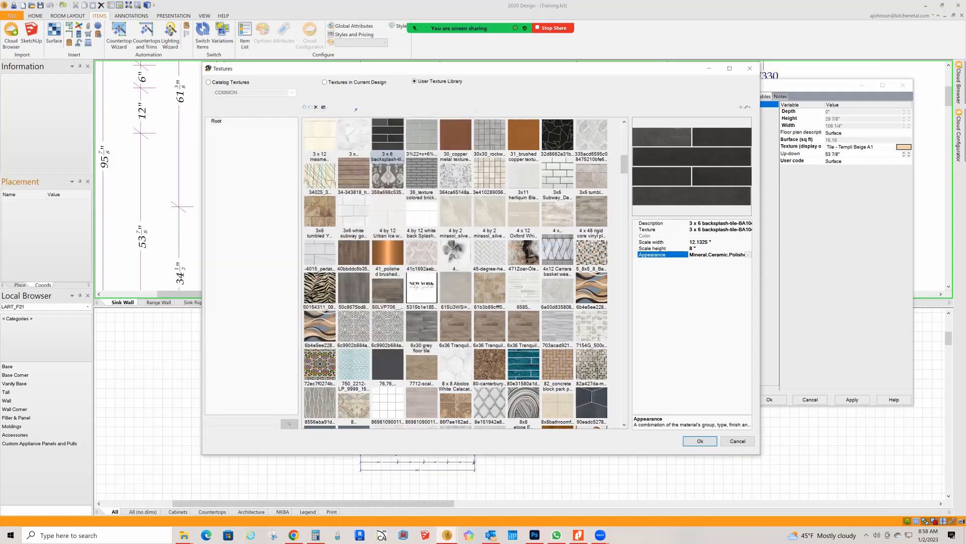
key(Return)
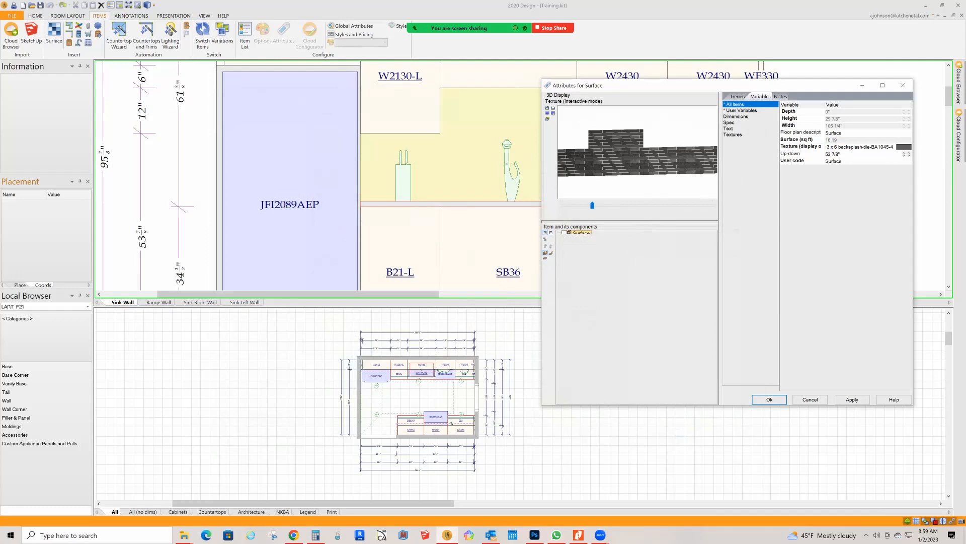
click(770, 399)
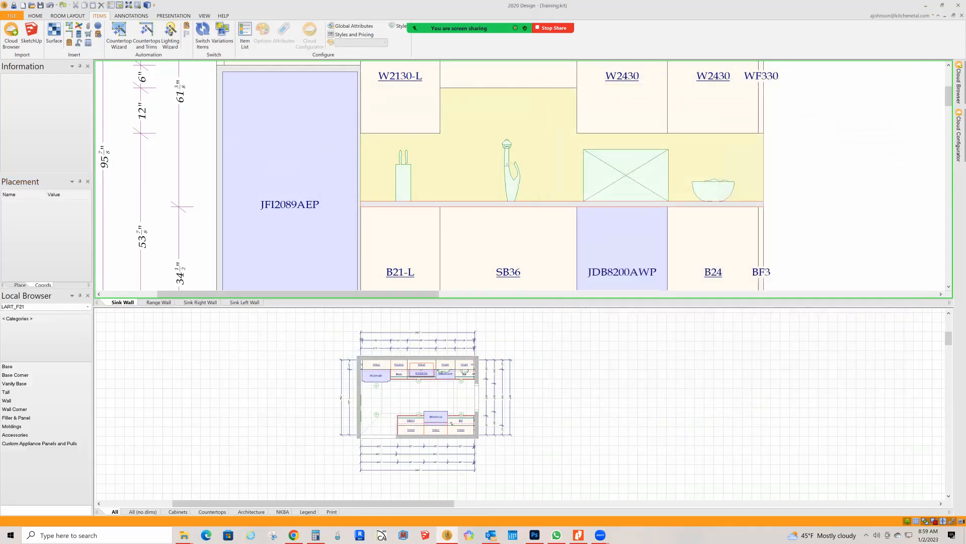
- Switch to the Range Wall elevation and frame its backsplash area
scroll(481, 173, down, 3)
middle_drag(481, 173, 450, 162)
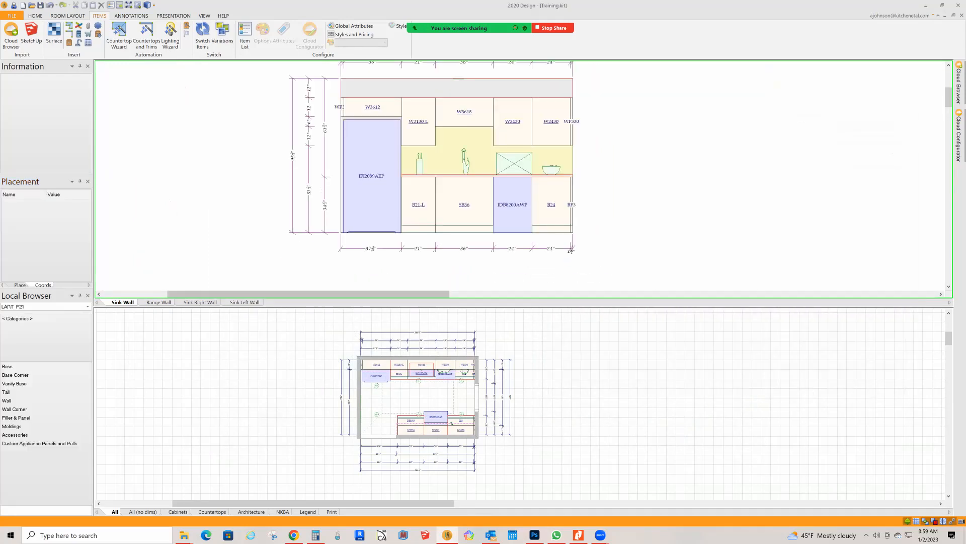
click(158, 302)
scroll(483, 235, down, 1)
middle_drag(483, 235, 477, 175)
scroll(472, 192, up, 4)
scroll(472, 182, up, 3)
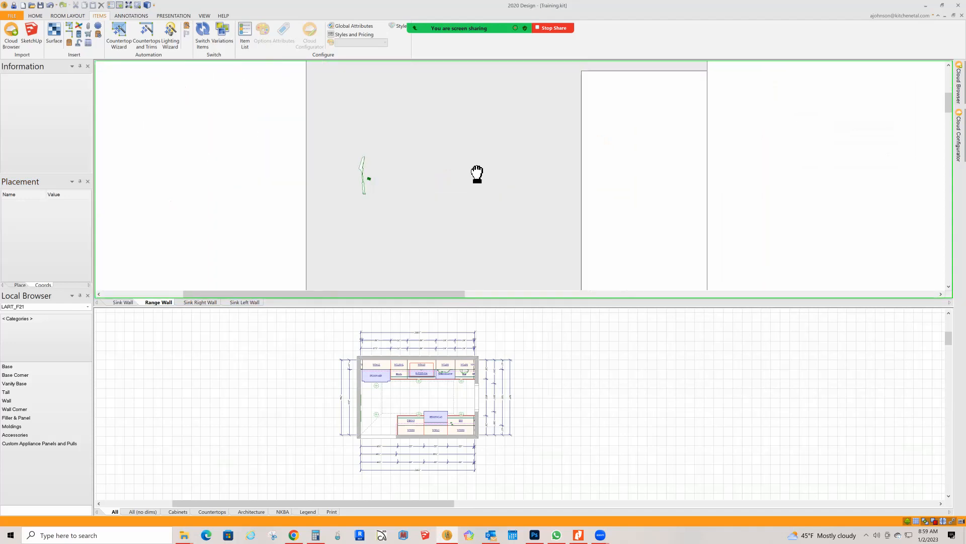
- Draw a backsplash surface on the range wall between countertop and wall cabinets, stepping up to the underside of W3012 above the range
click(53, 32)
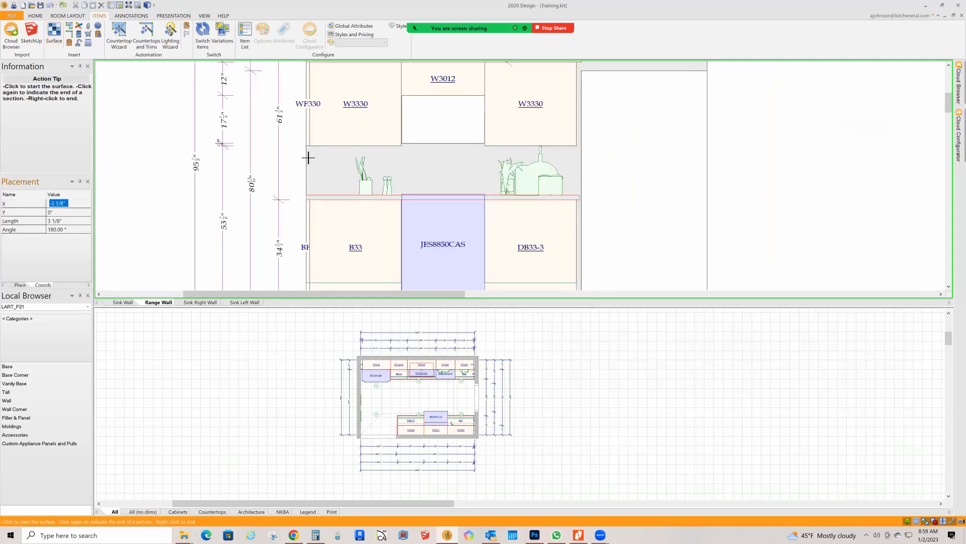
click(319, 195)
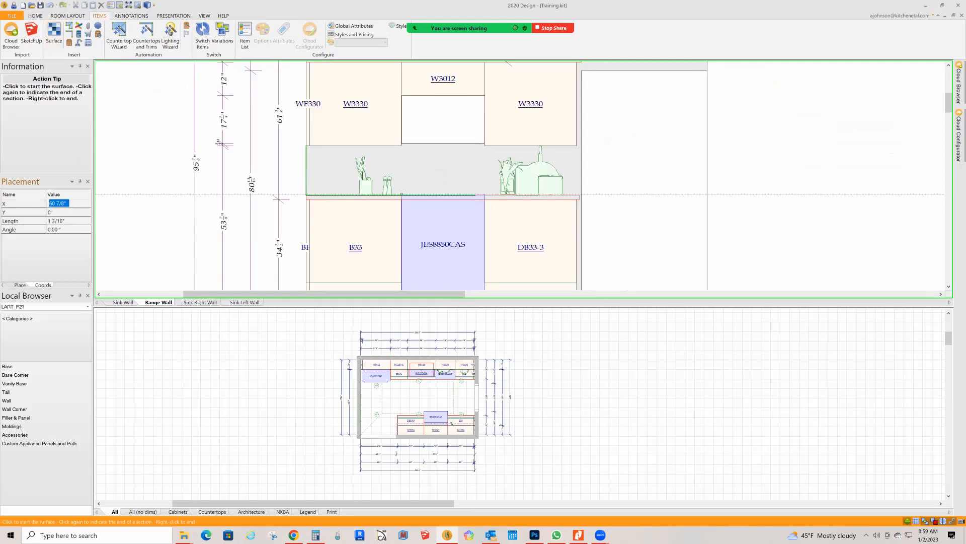
click(577, 196)
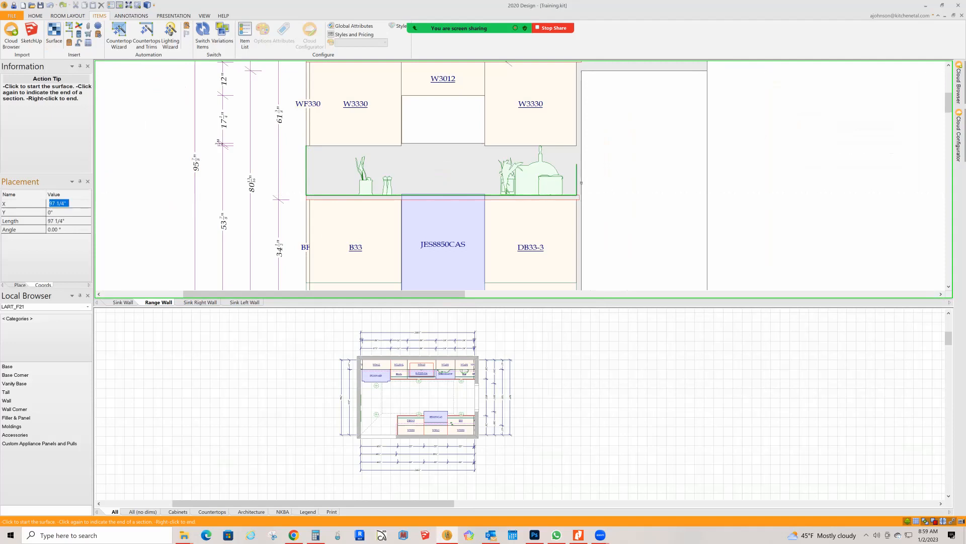
click(577, 146)
click(485, 146)
click(484, 95)
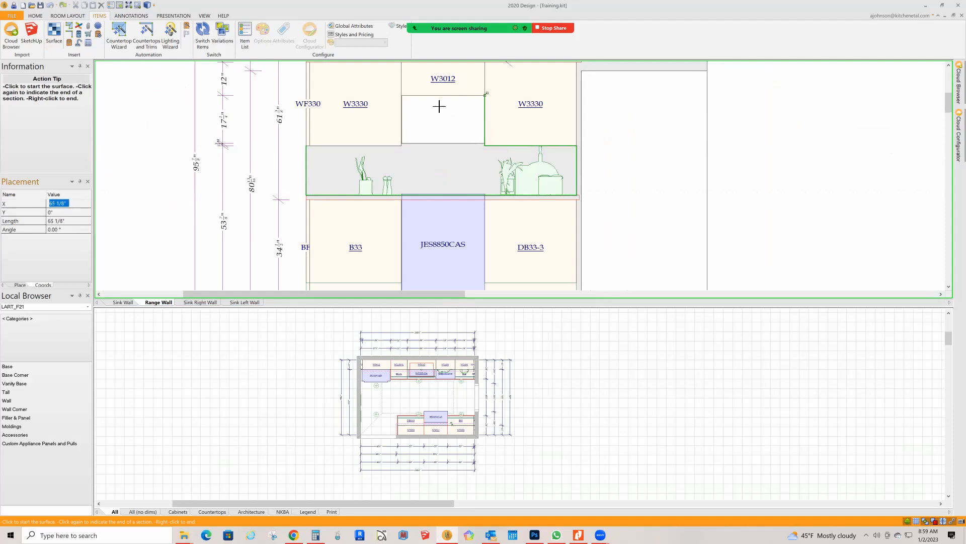
click(408, 101)
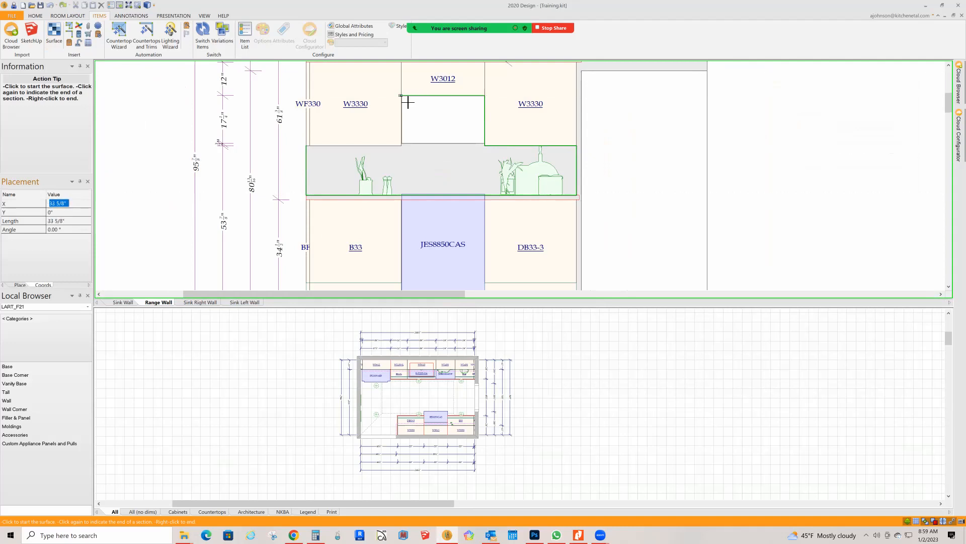
click(408, 150)
click(308, 147)
right_click(312, 154)
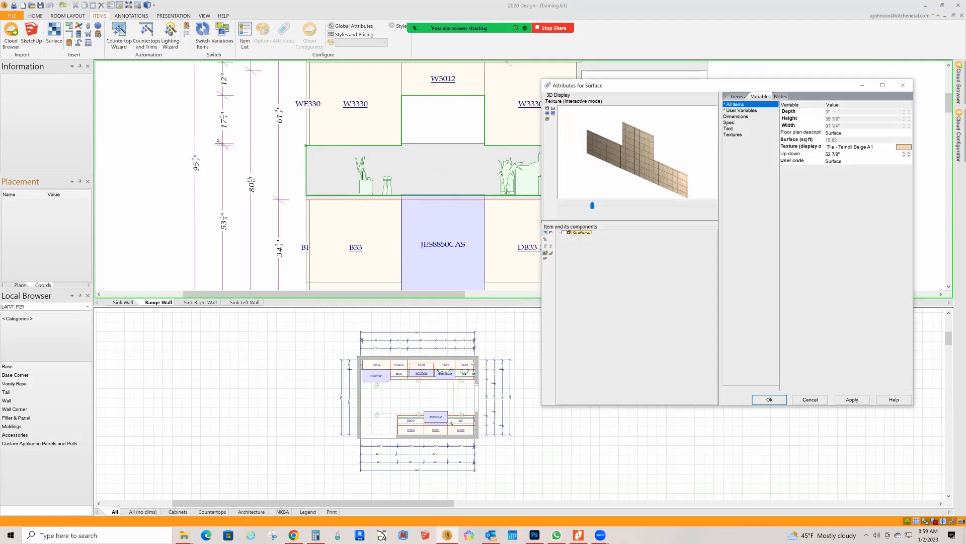
- Set the new range wall surface's texture to 3 x 6 backsplash-tile-BA1045-4 from the textures in the current design
click(903, 146)
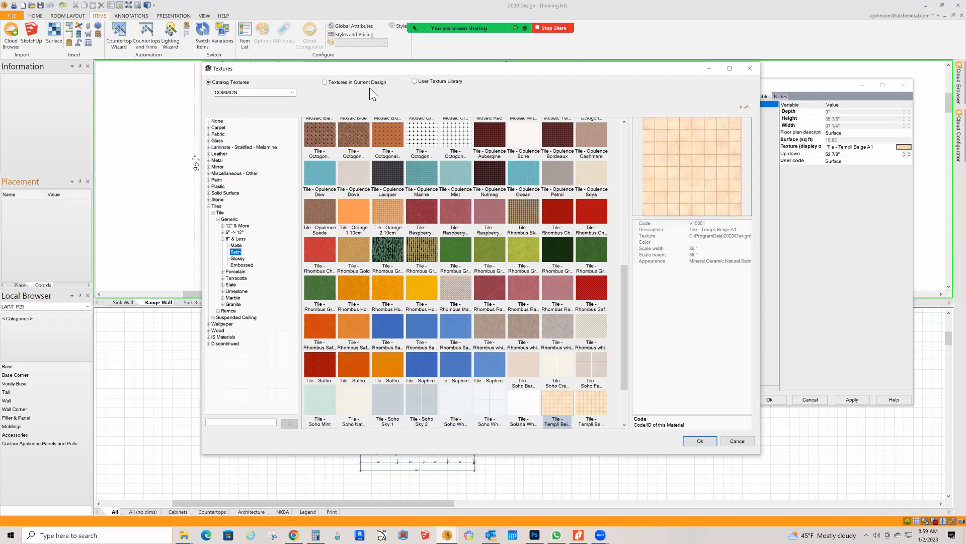
click(326, 83)
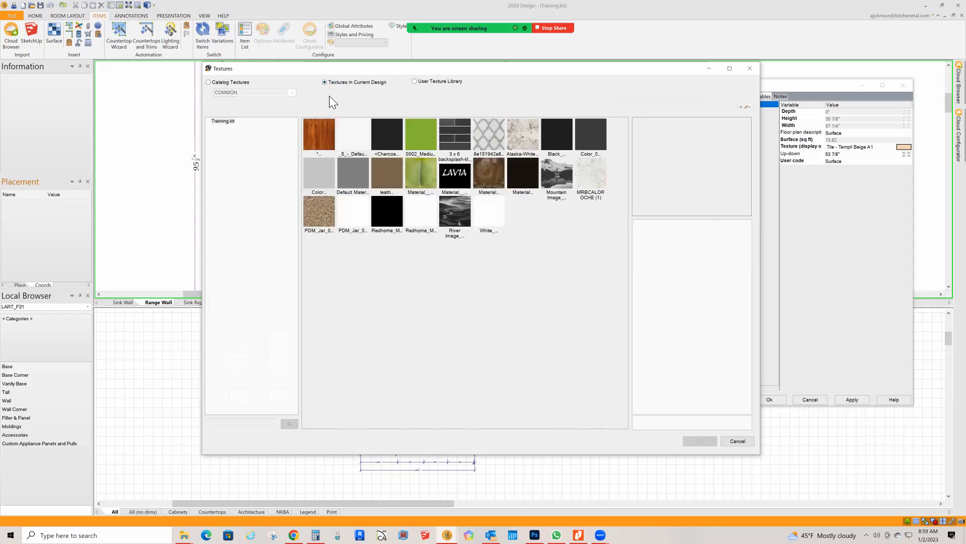
click(455, 144)
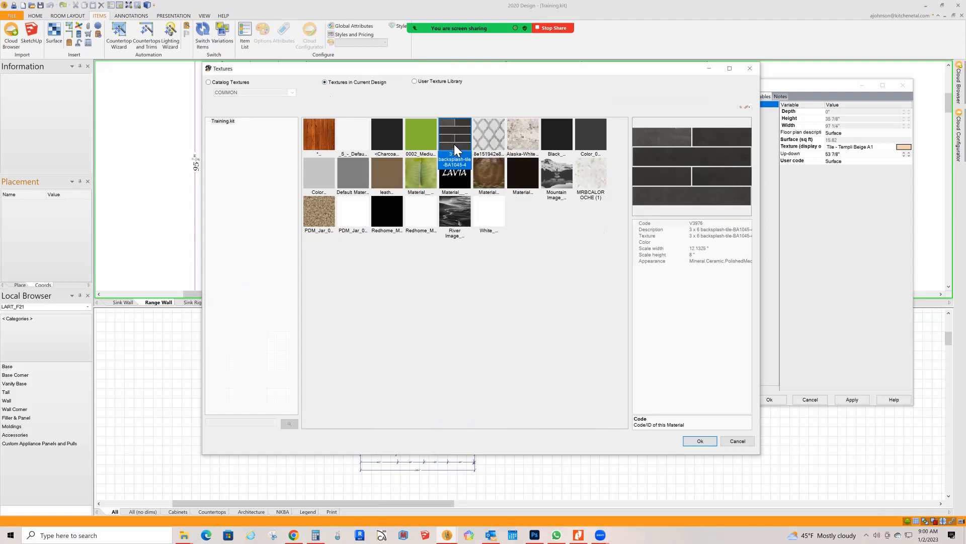
key(Return)
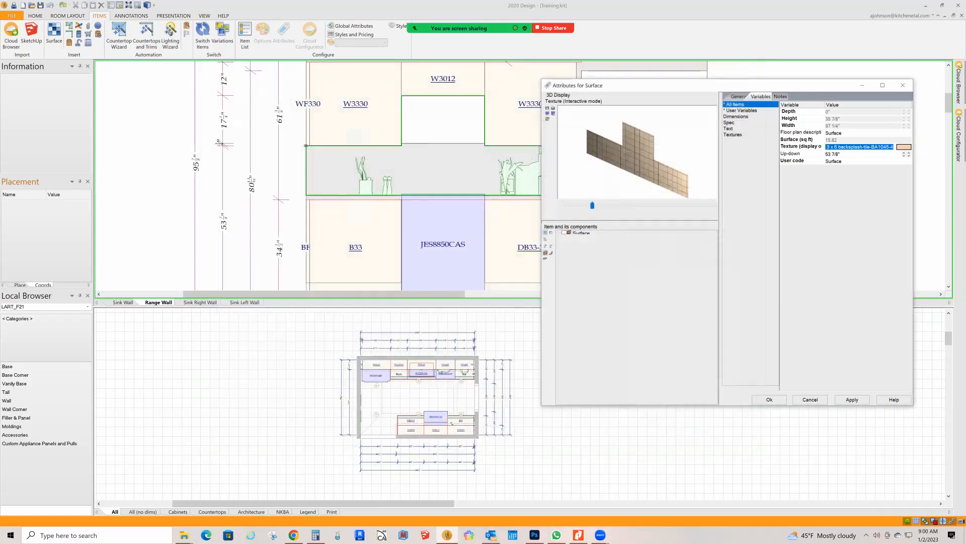
- Accept the range wall surface's attributes and enlarge the floor plan's viewing area to show the whole kitchen
key(Return)
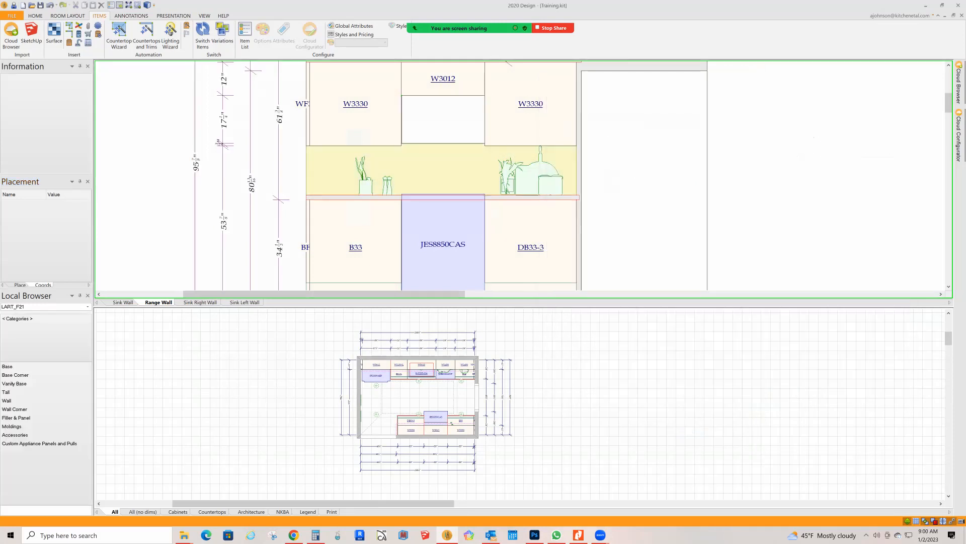
scroll(421, 259, down, 3)
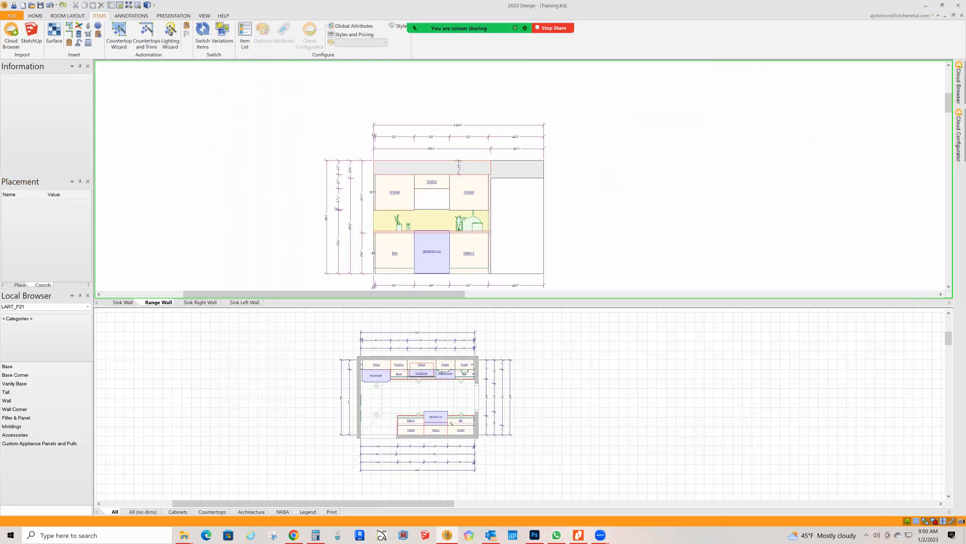
drag(523, 306, 524, 141)
scroll(484, 480, down, 3)
middle_drag(484, 481, 498, 390)
scroll(502, 326, up, 8)
scroll(519, 322, right, 1)
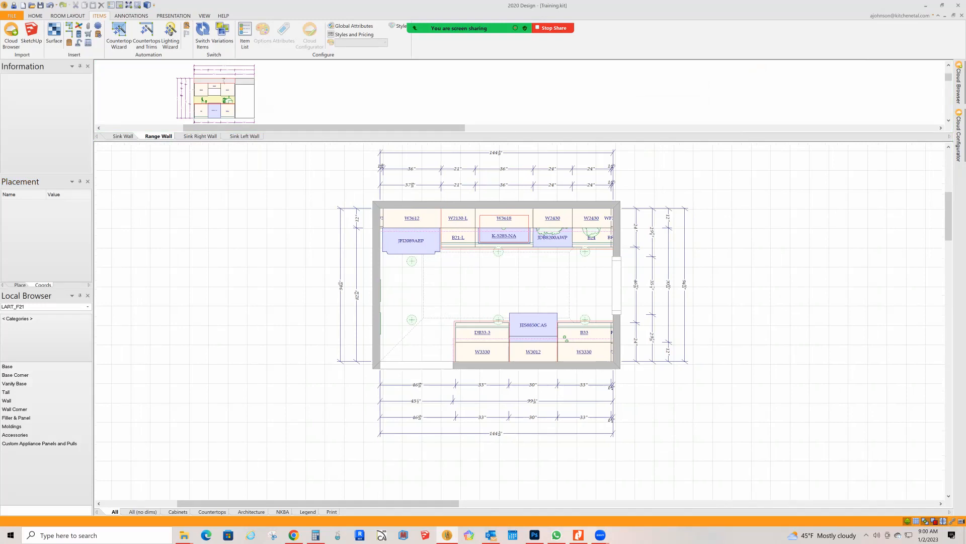
scroll(572, 183, down, 2)
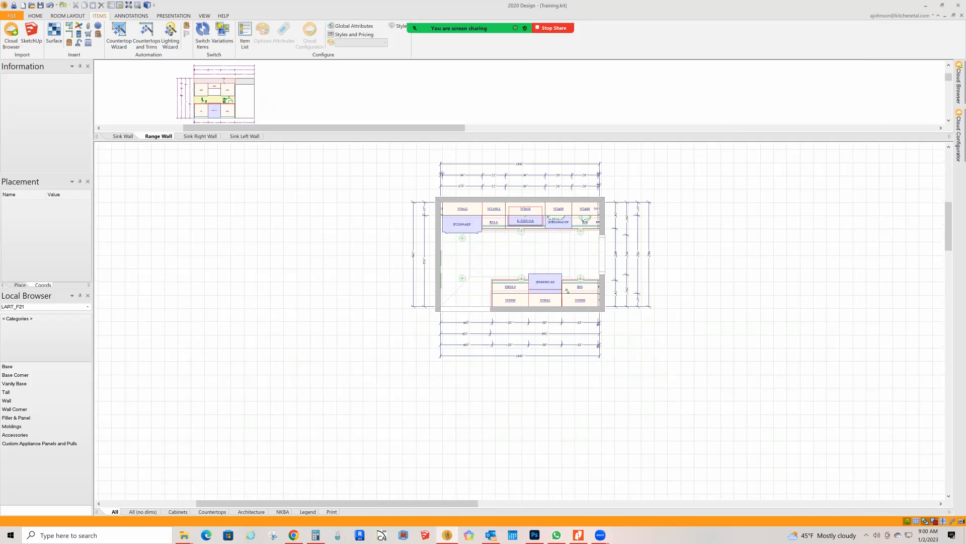
- Display the camera in the floor plan to check its position and viewing angle, and hide it again
click(961, 521)
scroll(595, 268, up, 3)
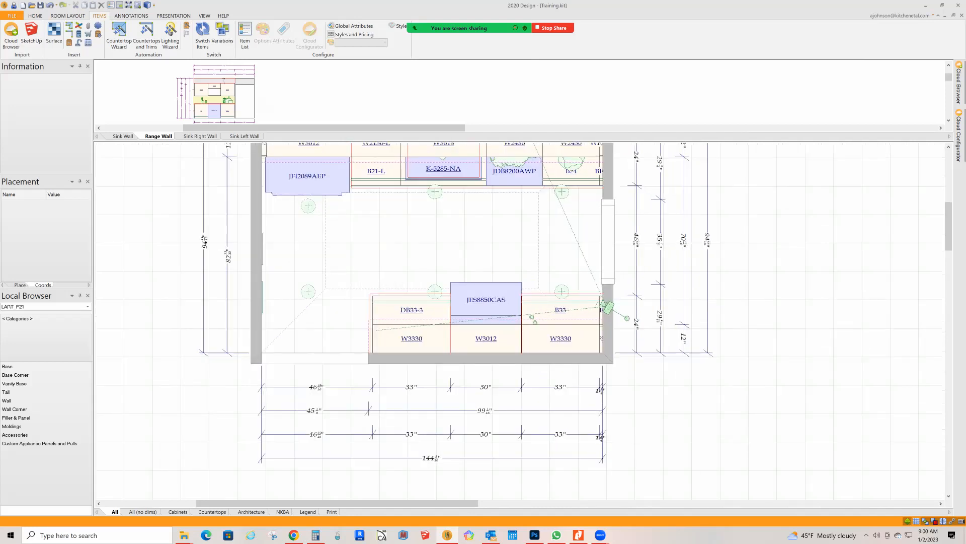
scroll(603, 335, down, 3)
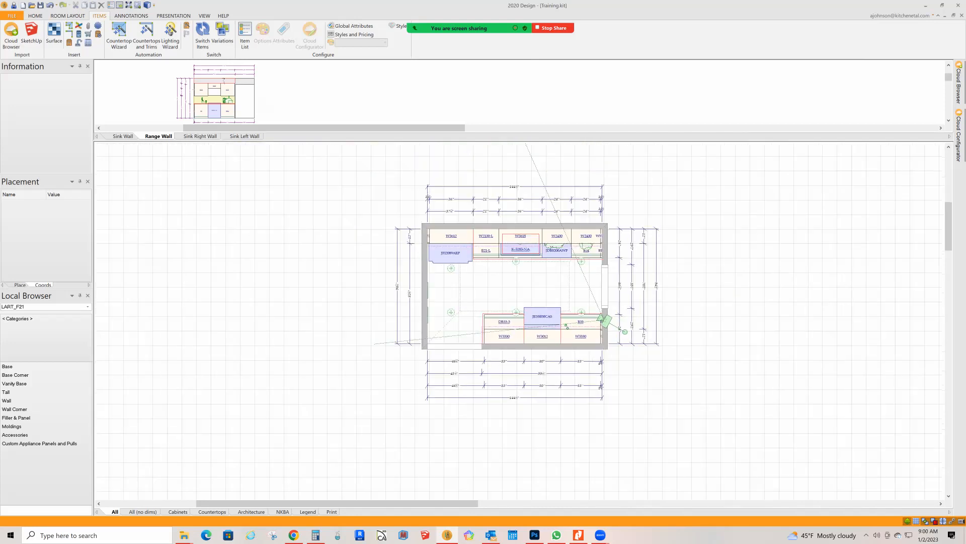
click(961, 521)
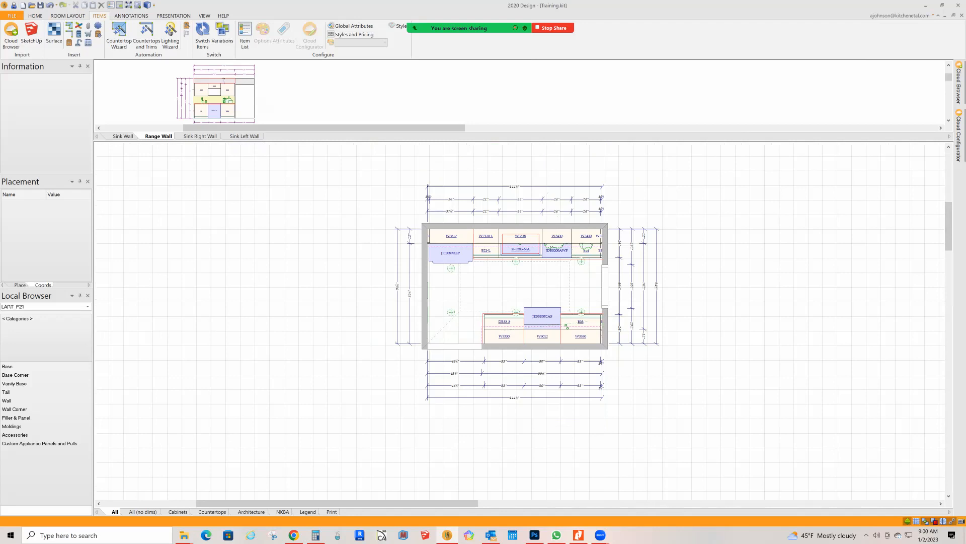
- Open the 3D perspective view of the kitchen
click(149, 6)
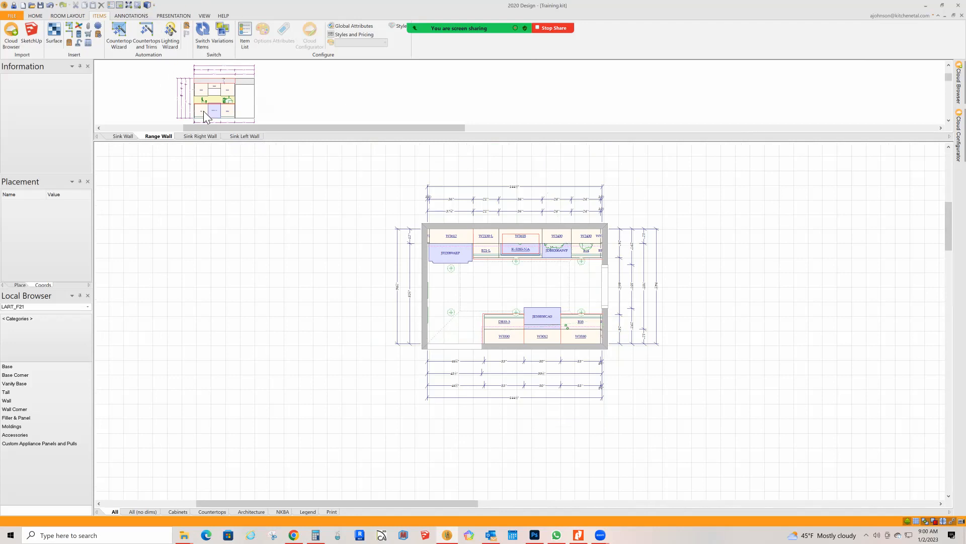